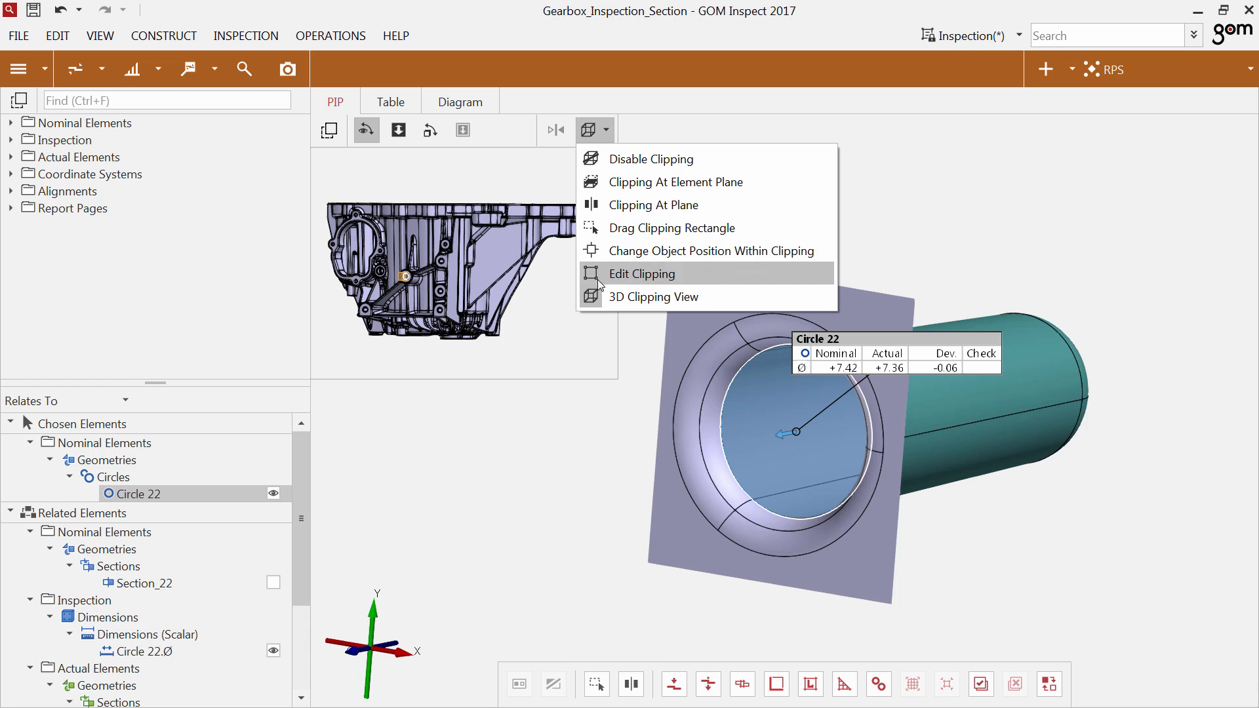
pyautogui.click(596, 323)
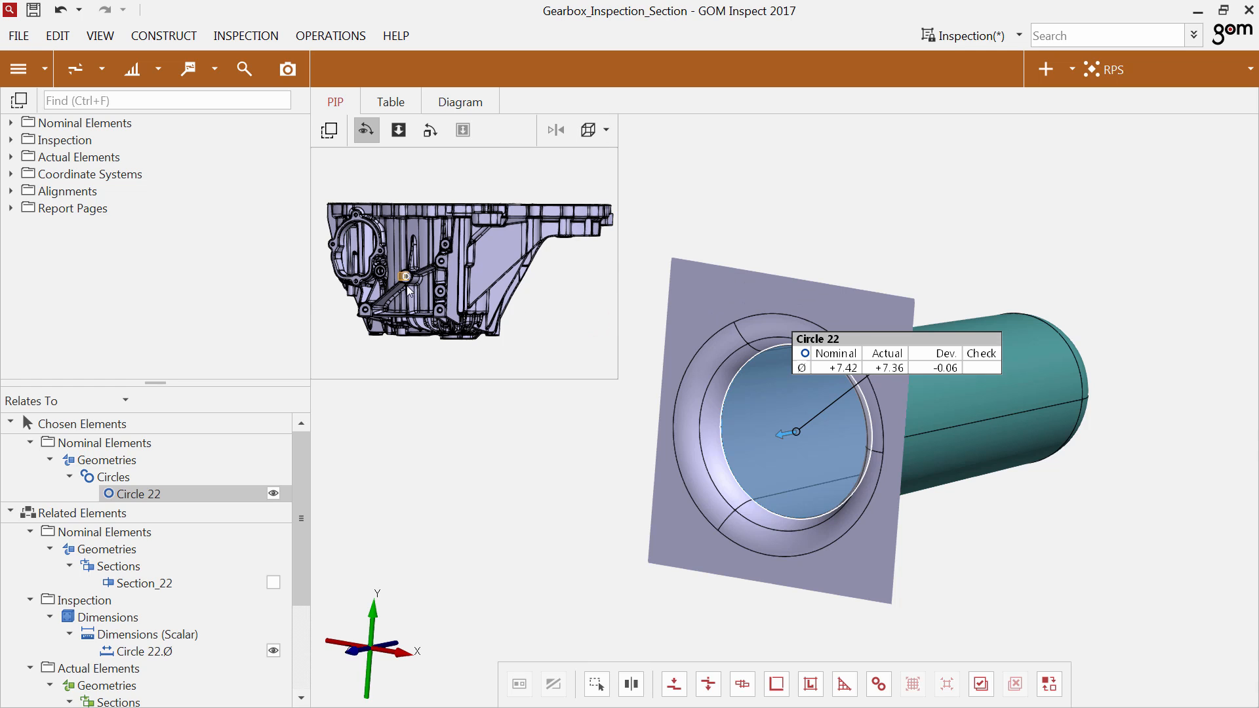
pyautogui.scroll(5, 410, 288)
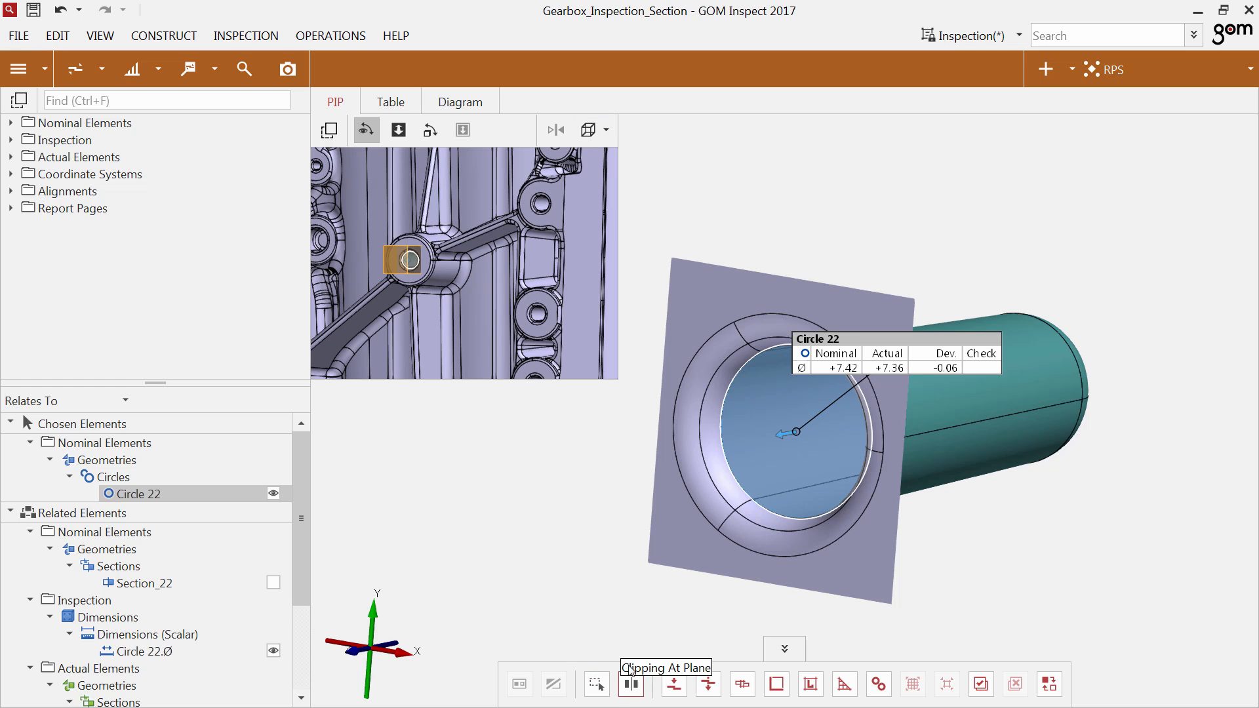
pyautogui.click(296, 62)
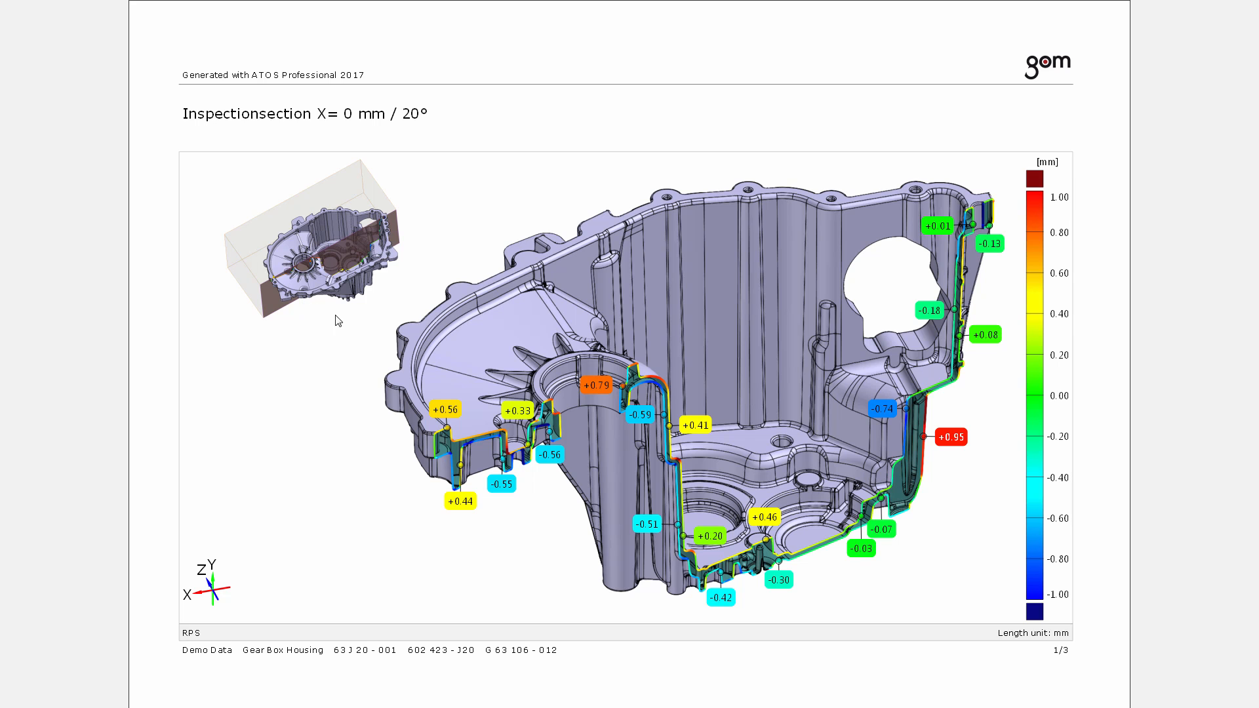
# Close the full-screen report presentation and switch to the Inspection workspace.
pyautogui.moveTo(1018, 616)
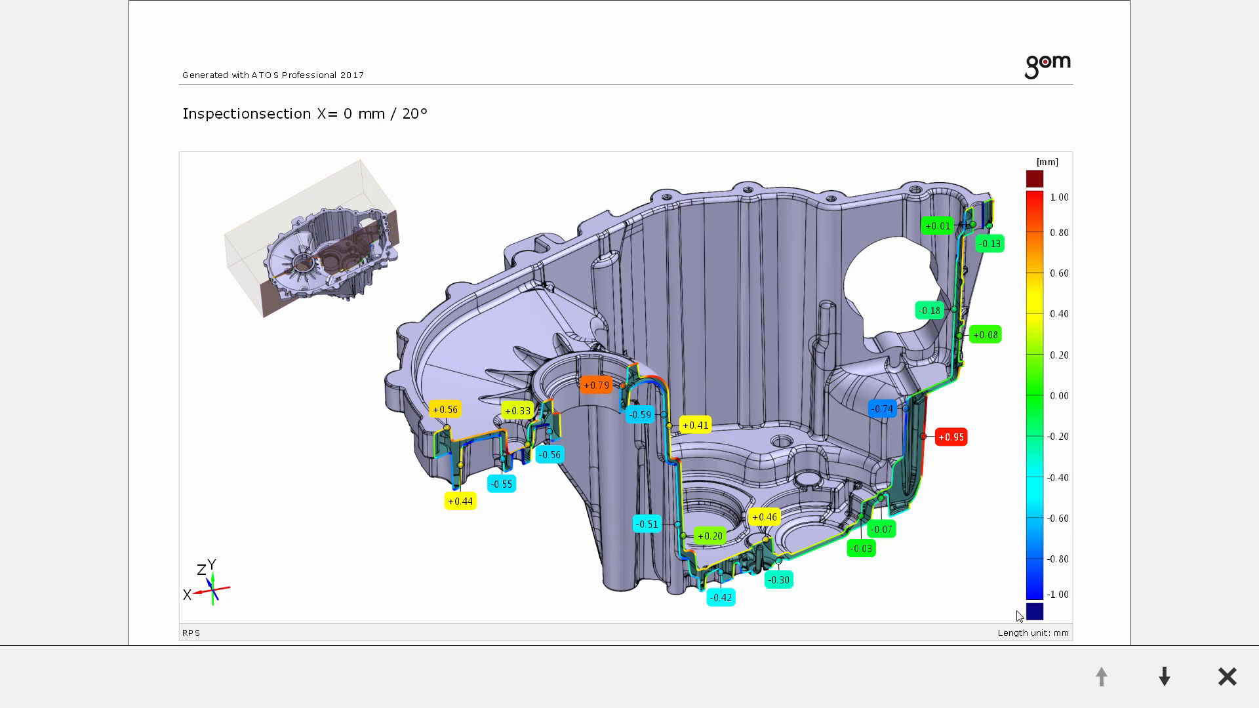
pyautogui.click(1227, 675)
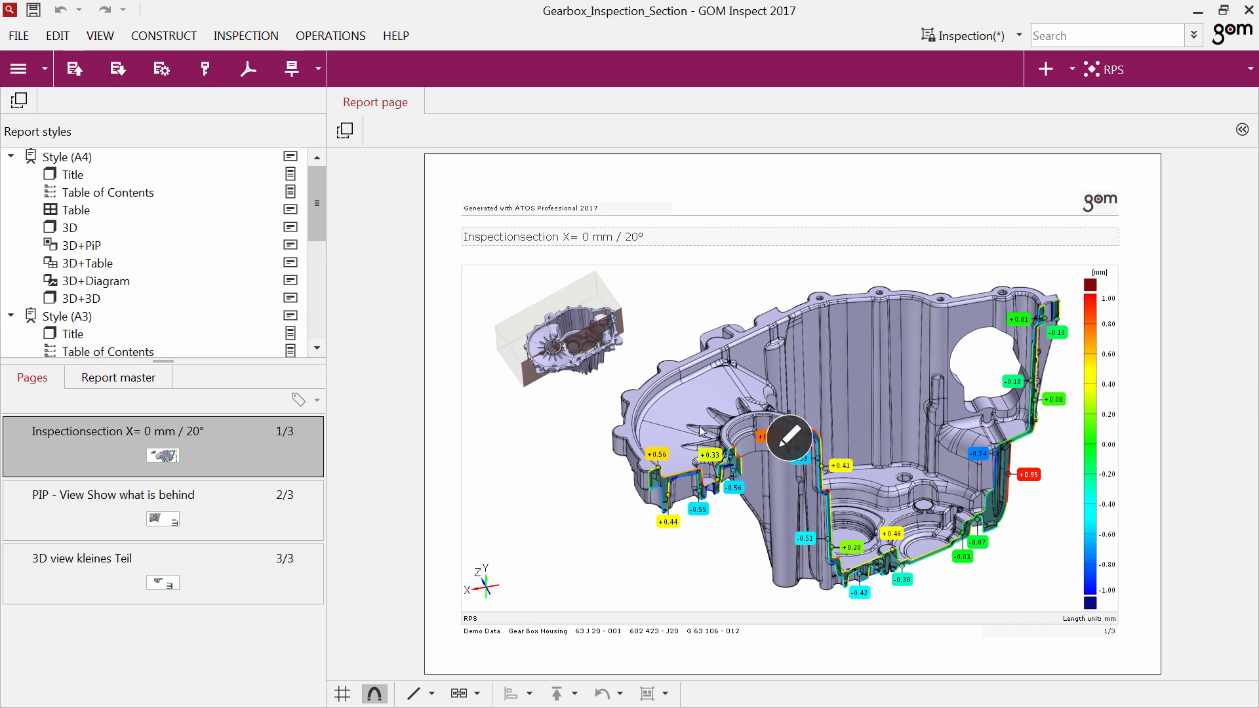
pyautogui.click(41, 76)
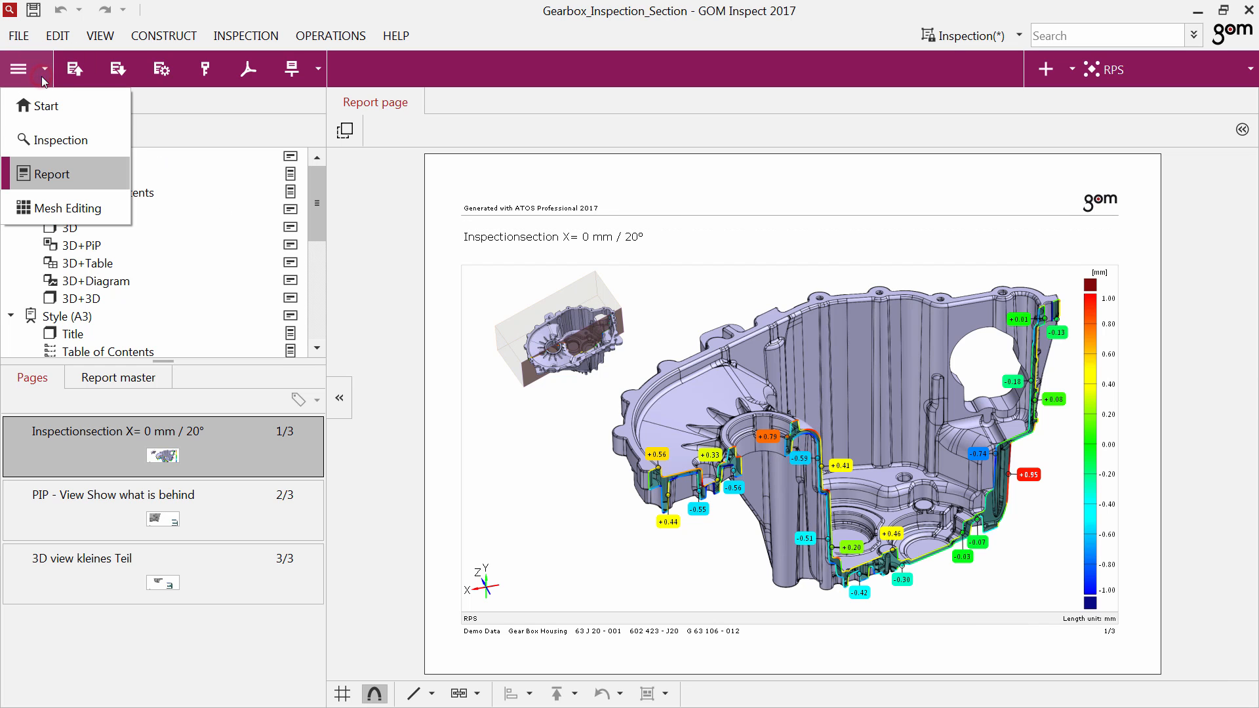
pyautogui.click(46, 144)
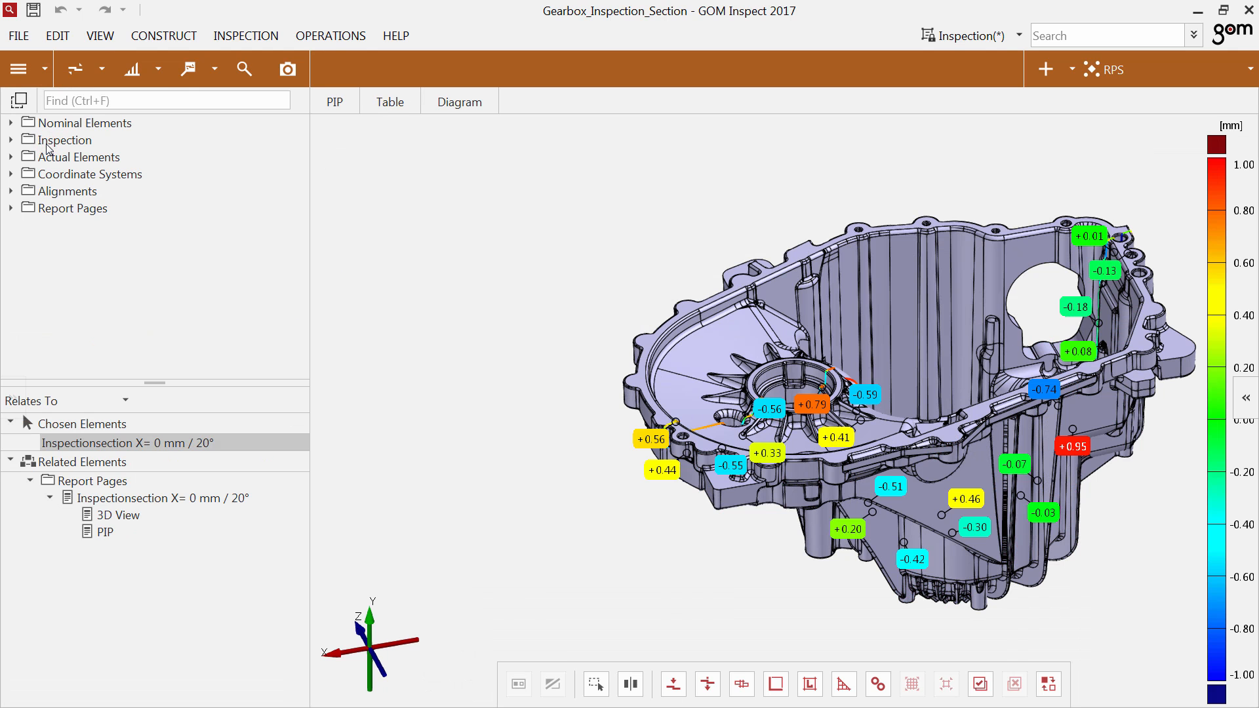
# Clip the gearbox housing at the element plane of the inspection section Plane 2 +0.00 mm.dXYZ.
pyautogui.click(709, 432)
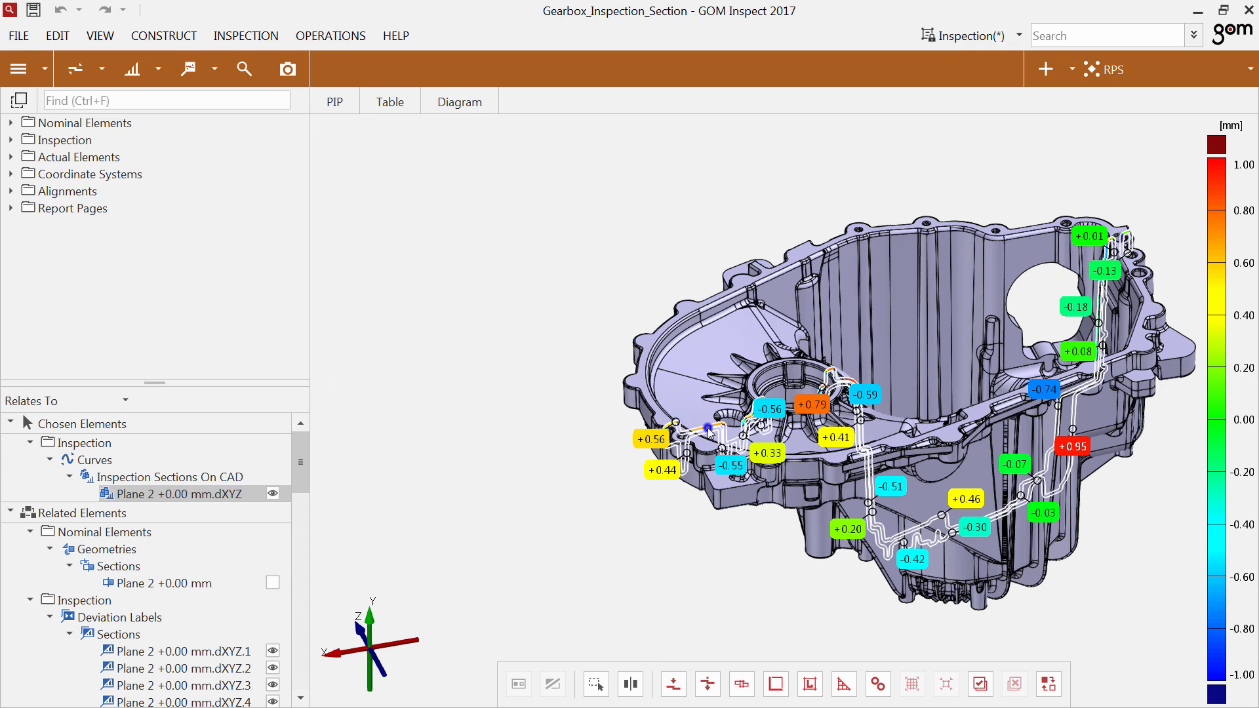
pyautogui.rightClick(709, 431)
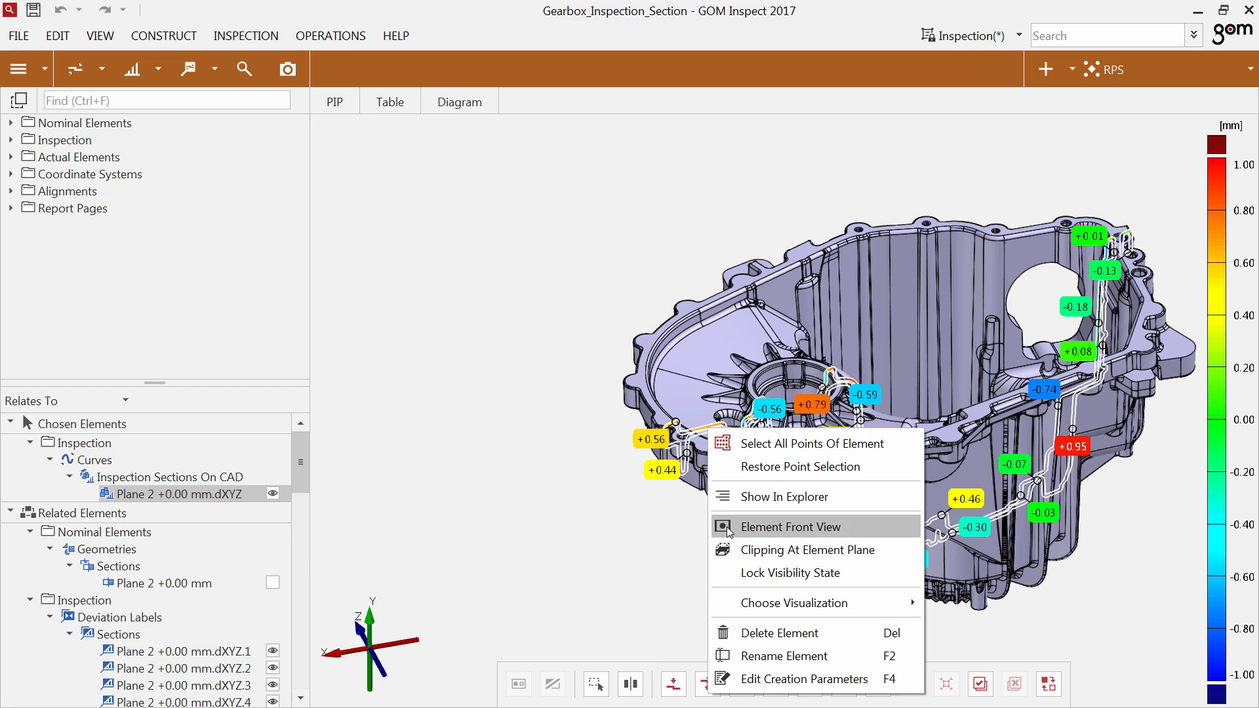
pyautogui.click(736, 556)
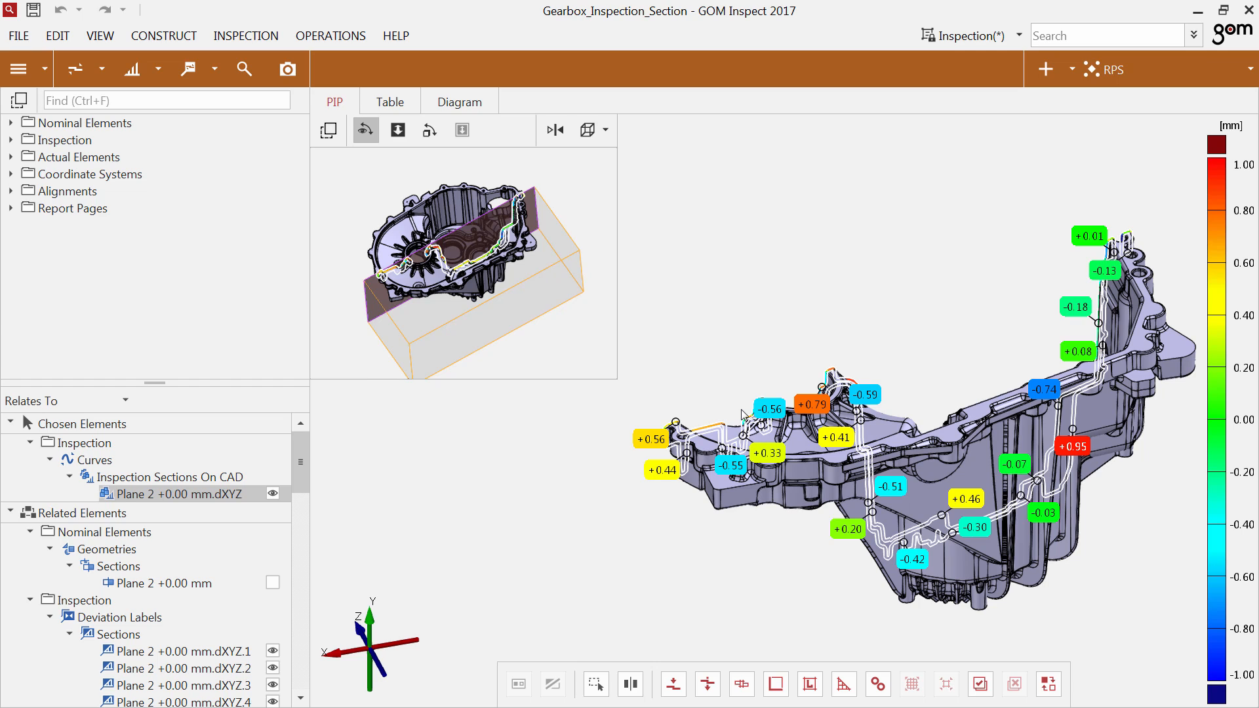
# Reapply Clipping At Element Plane to the coloured inspection section in the PIP view and invert the clipping plane.
pyautogui.click(603, 132)
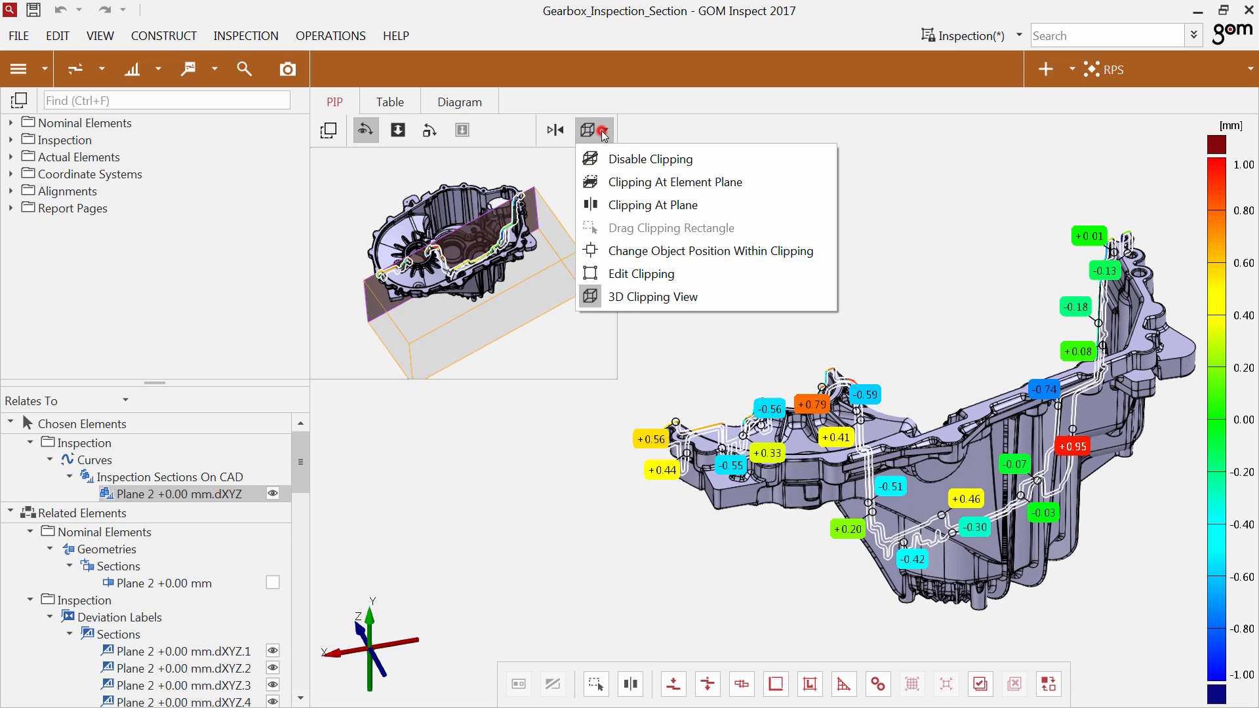
pyautogui.click(621, 184)
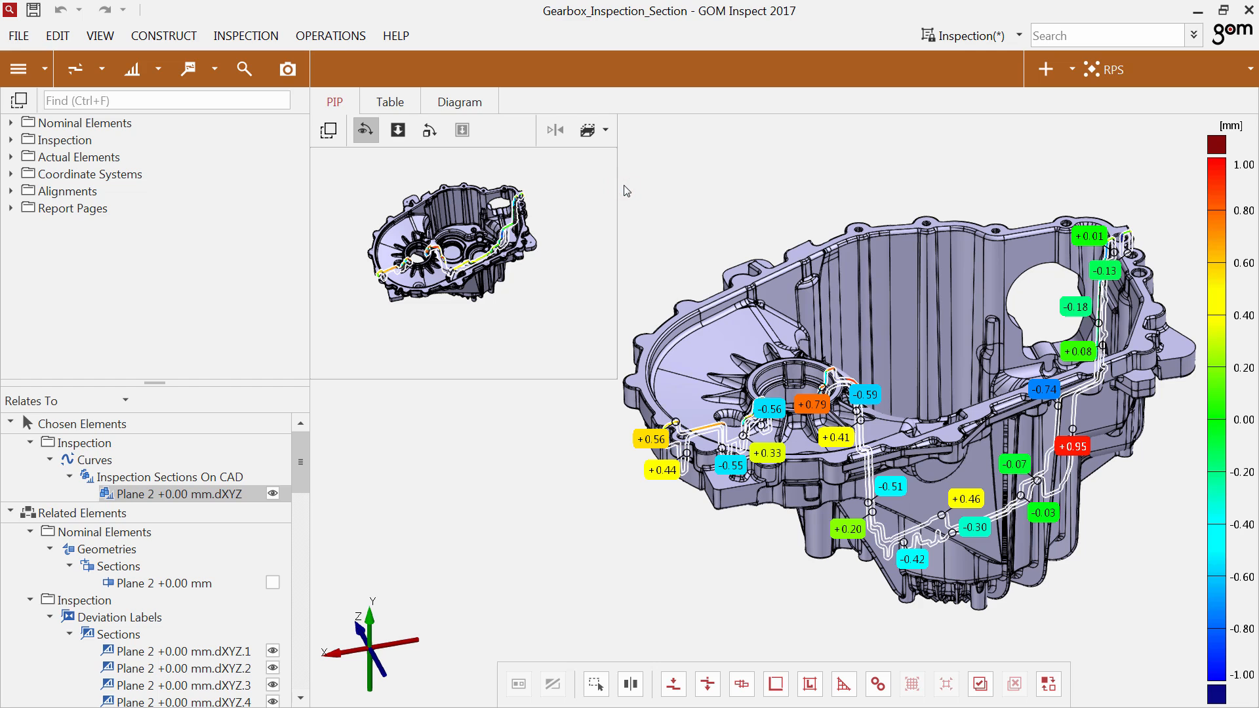
pyautogui.click(517, 206)
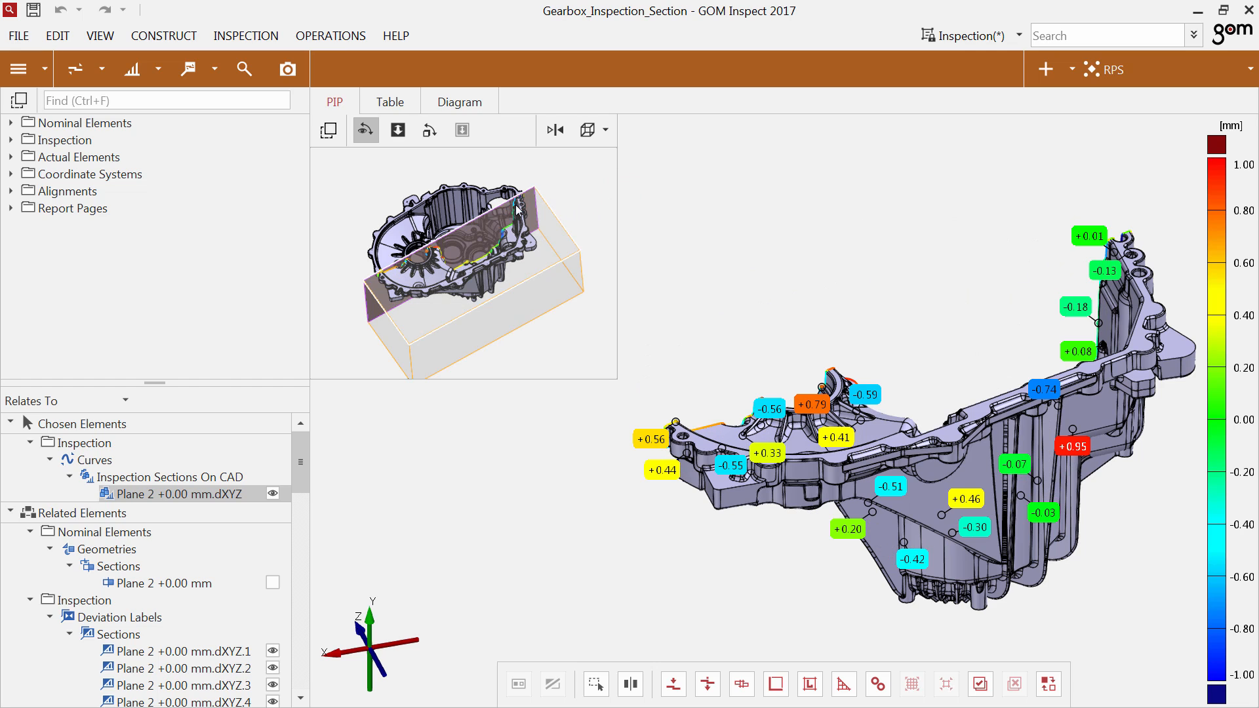
pyautogui.click(556, 130)
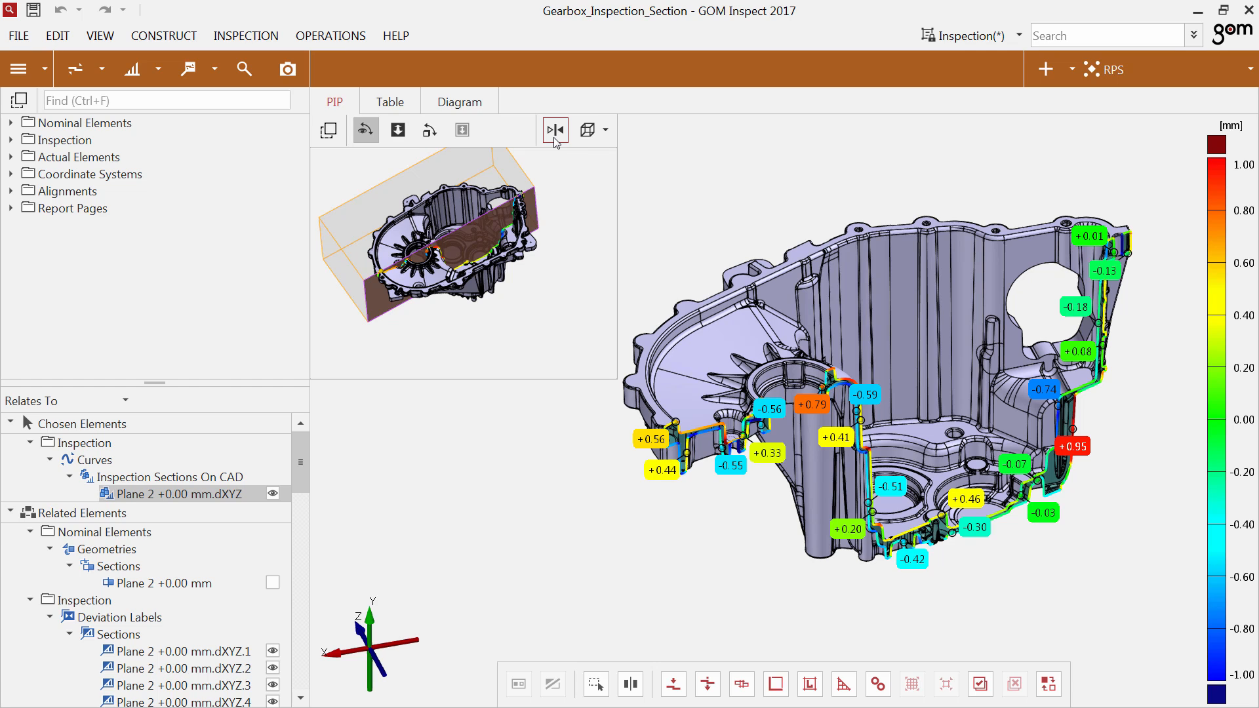
# Look up the Other topics under What's New in GOM Software 2017? in the Direct Help.
pyautogui.click(1194, 37)
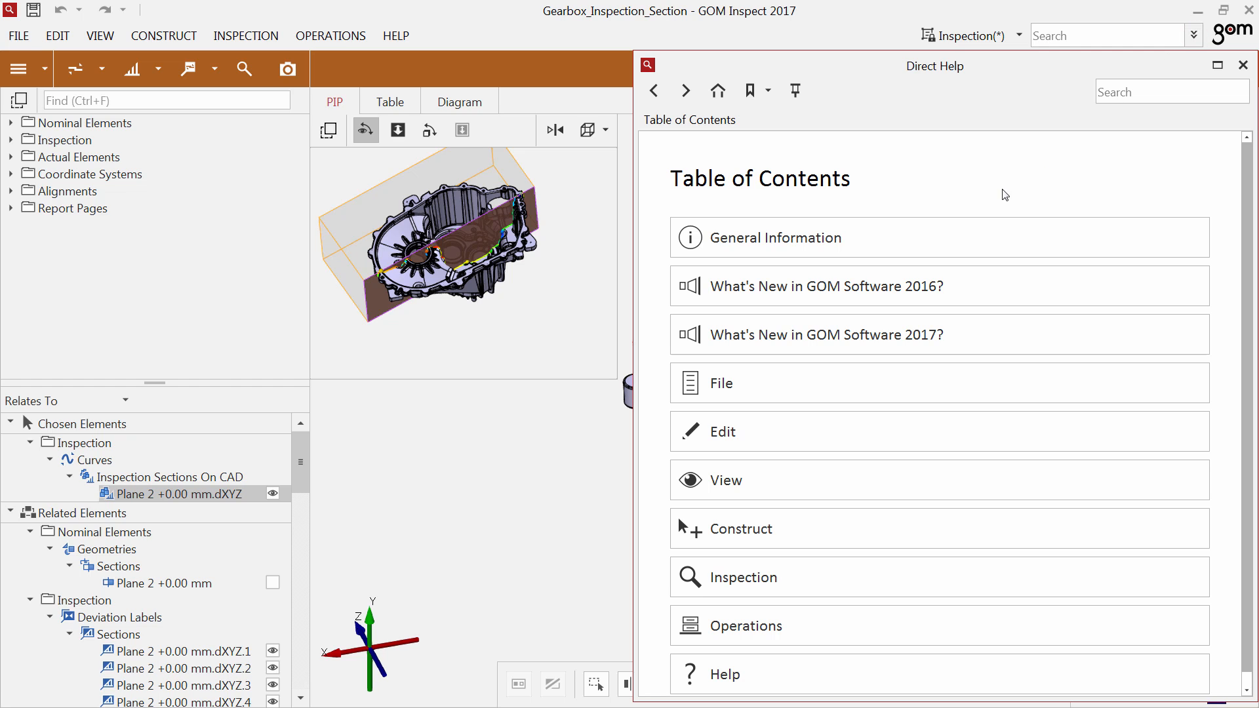
pyautogui.click(861, 336)
pyautogui.click(719, 340)
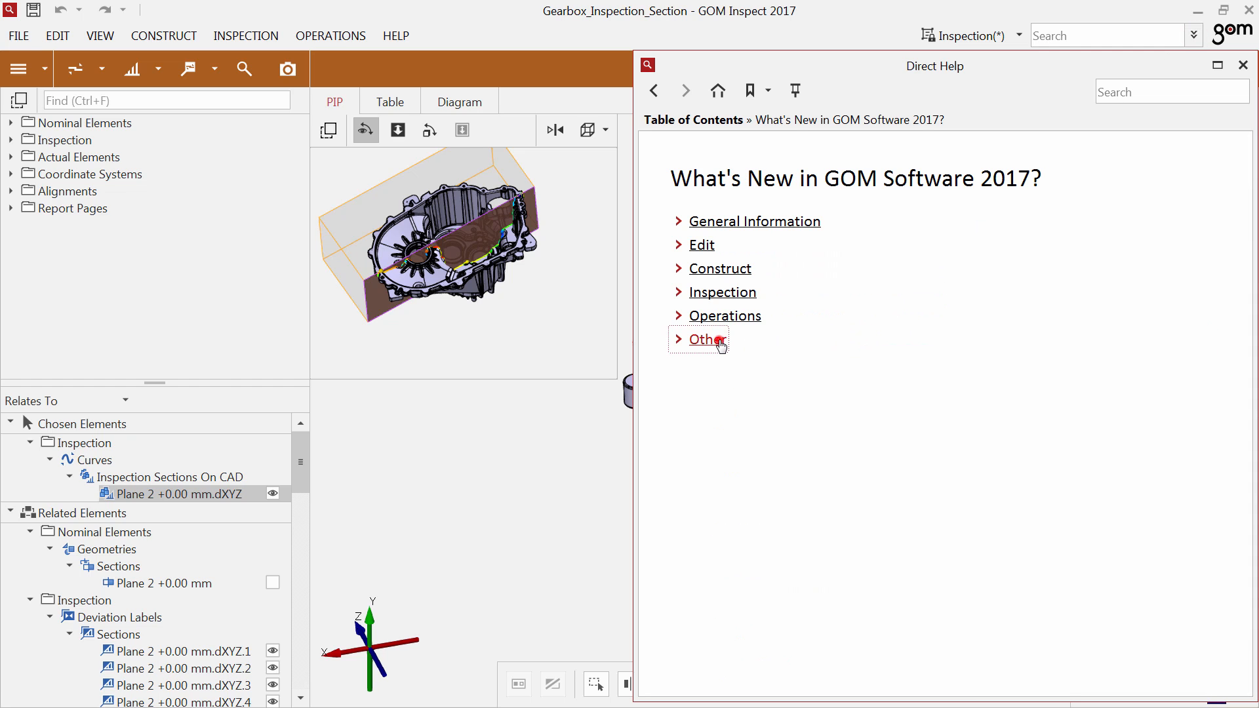
pyautogui.moveTo(828, 493); pyautogui.dragTo(689, 484)
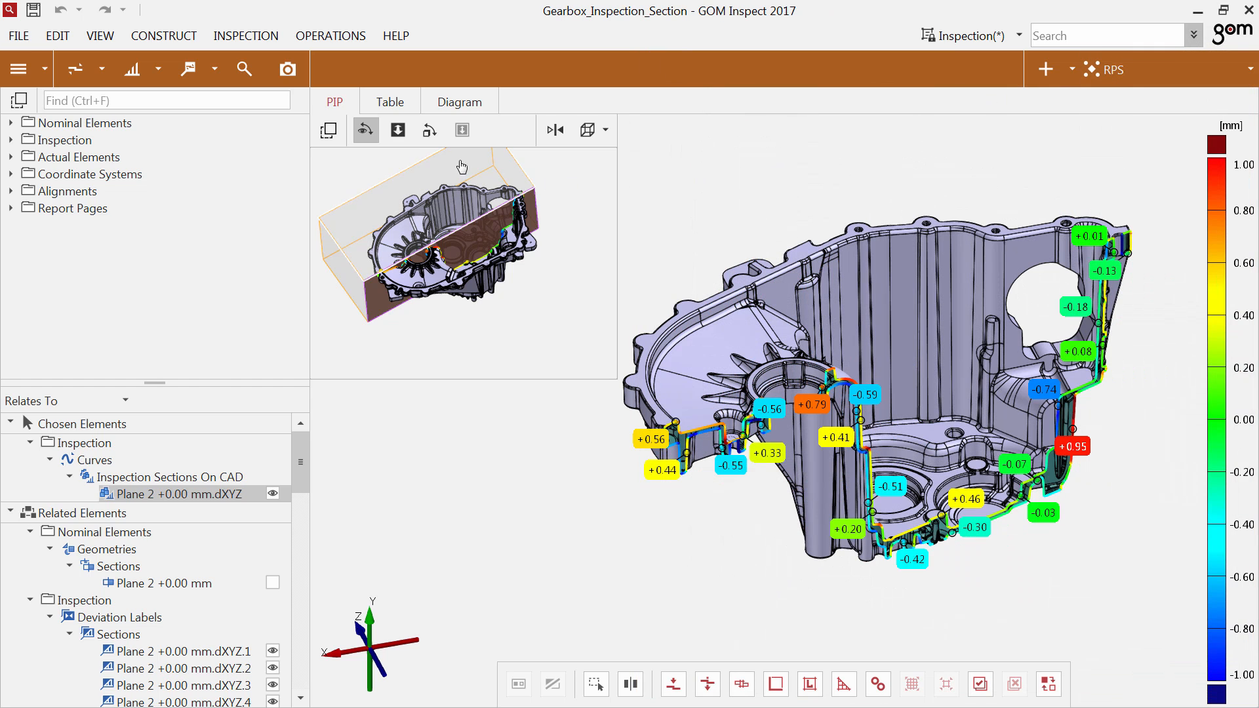
# Create a report page from the clipped section view and change its page style from 3D Style (A4).
pyautogui.click(284, 72)
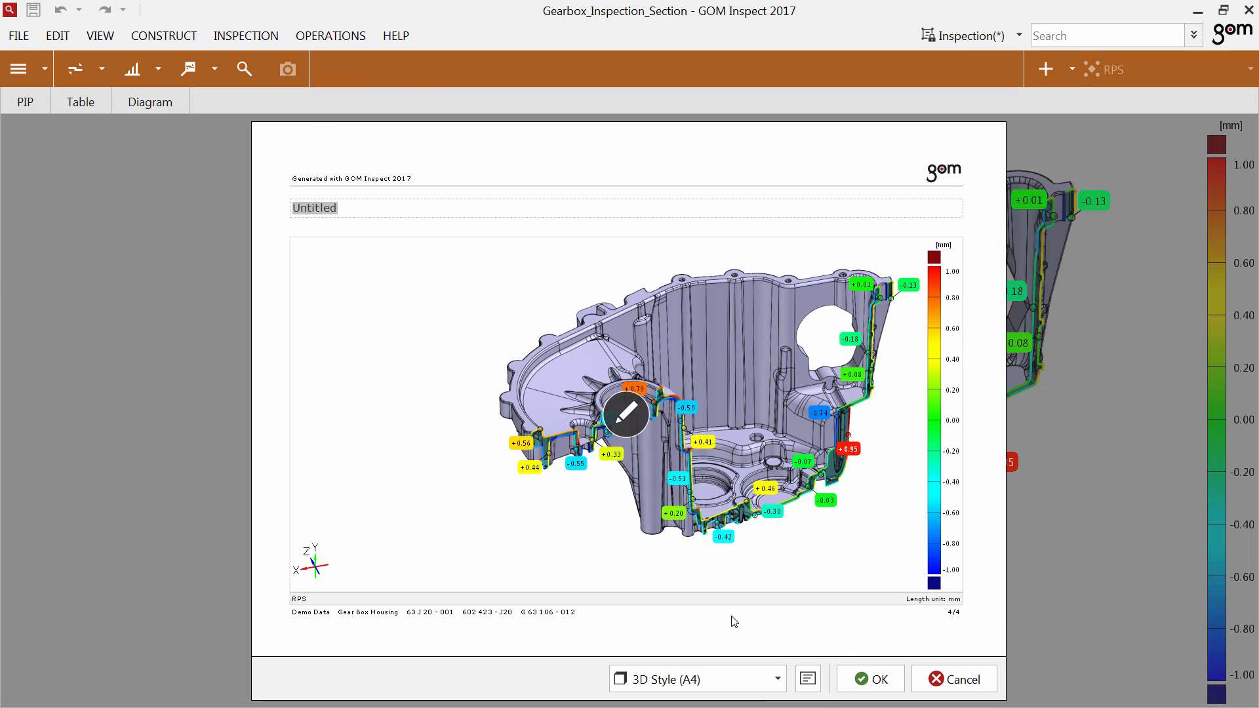
pyautogui.click(763, 681)
pyautogui.click(724, 568)
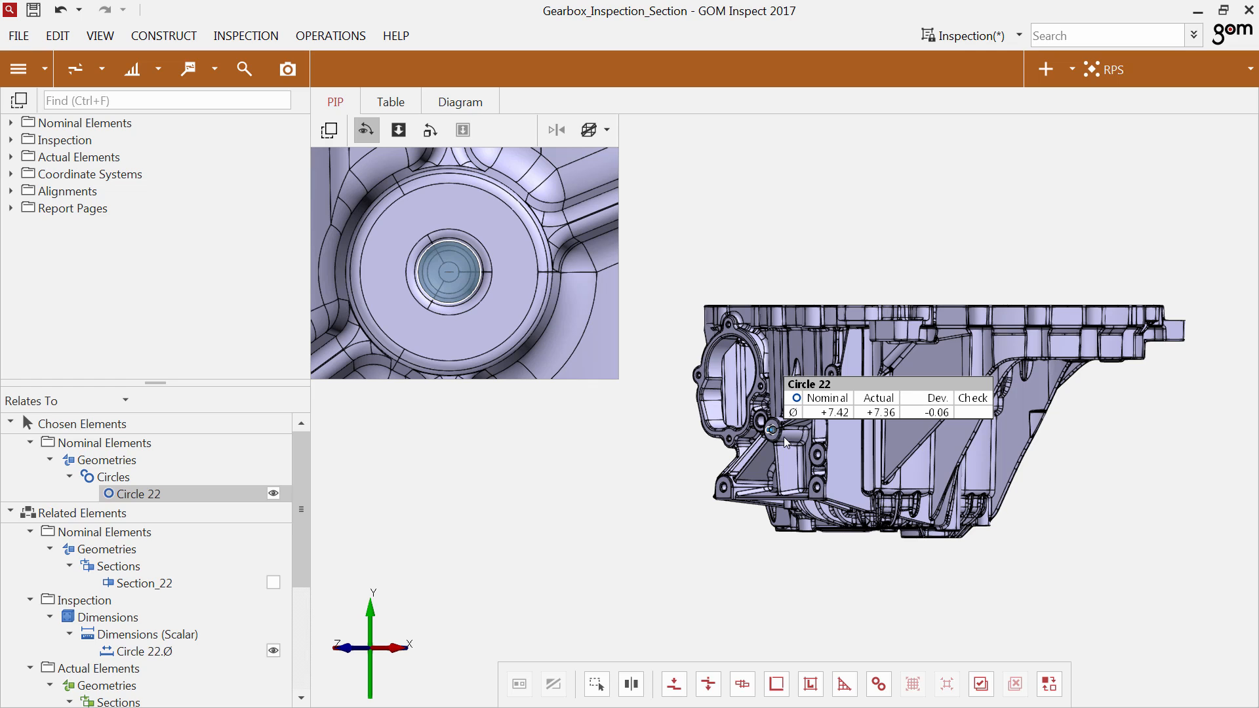
# Define a clipping rectangle closely around the Circle 22 hole in the PIP view.
pyautogui.click(604, 139)
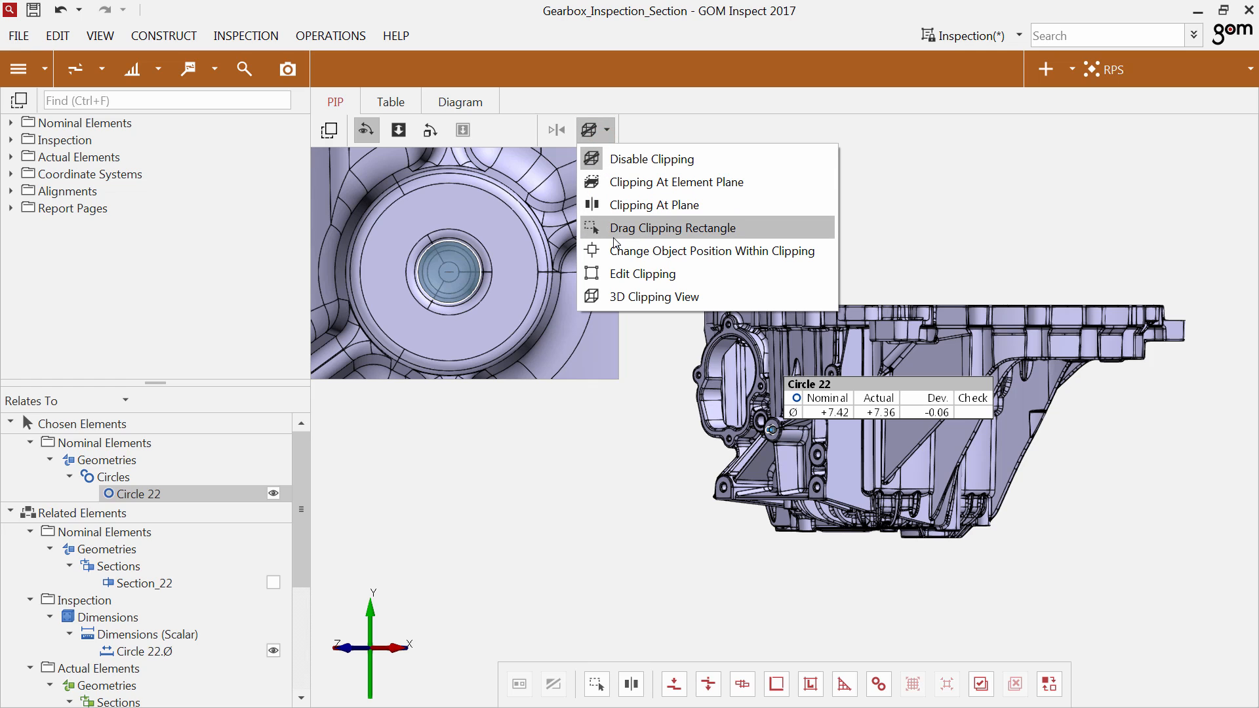
pyautogui.click(613, 236)
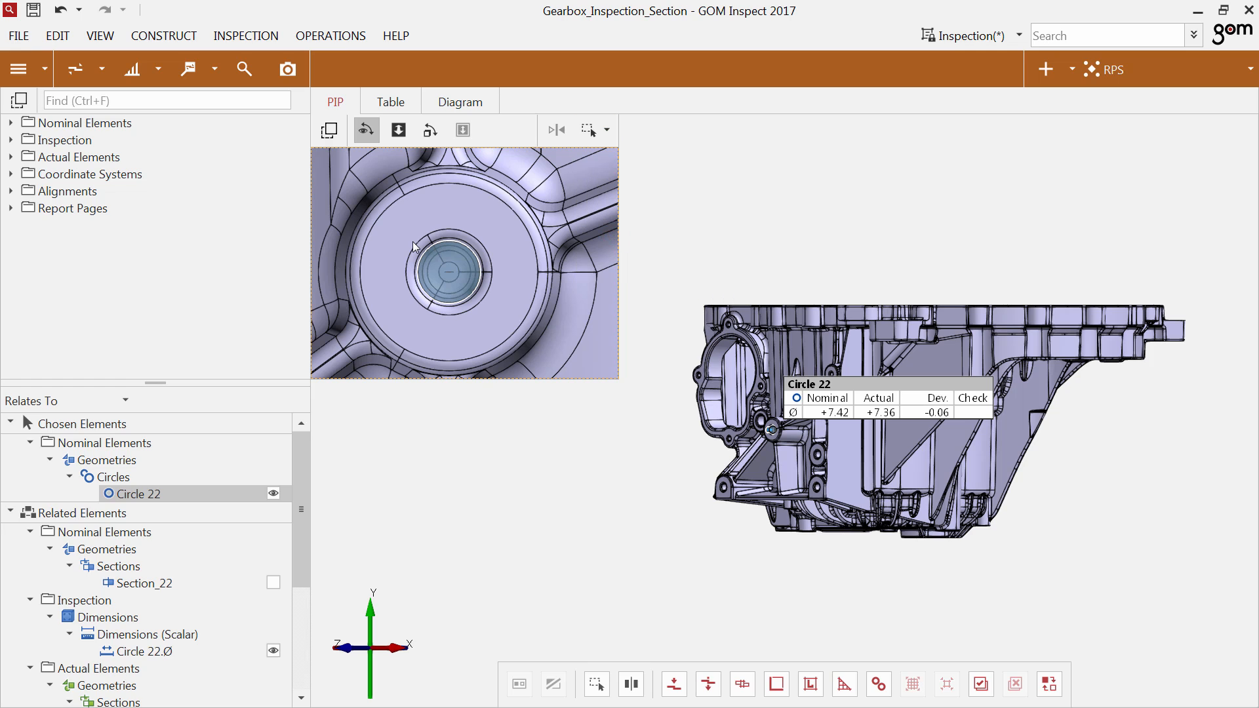
pyautogui.moveTo(404, 227); pyautogui.dragTo(494, 314)
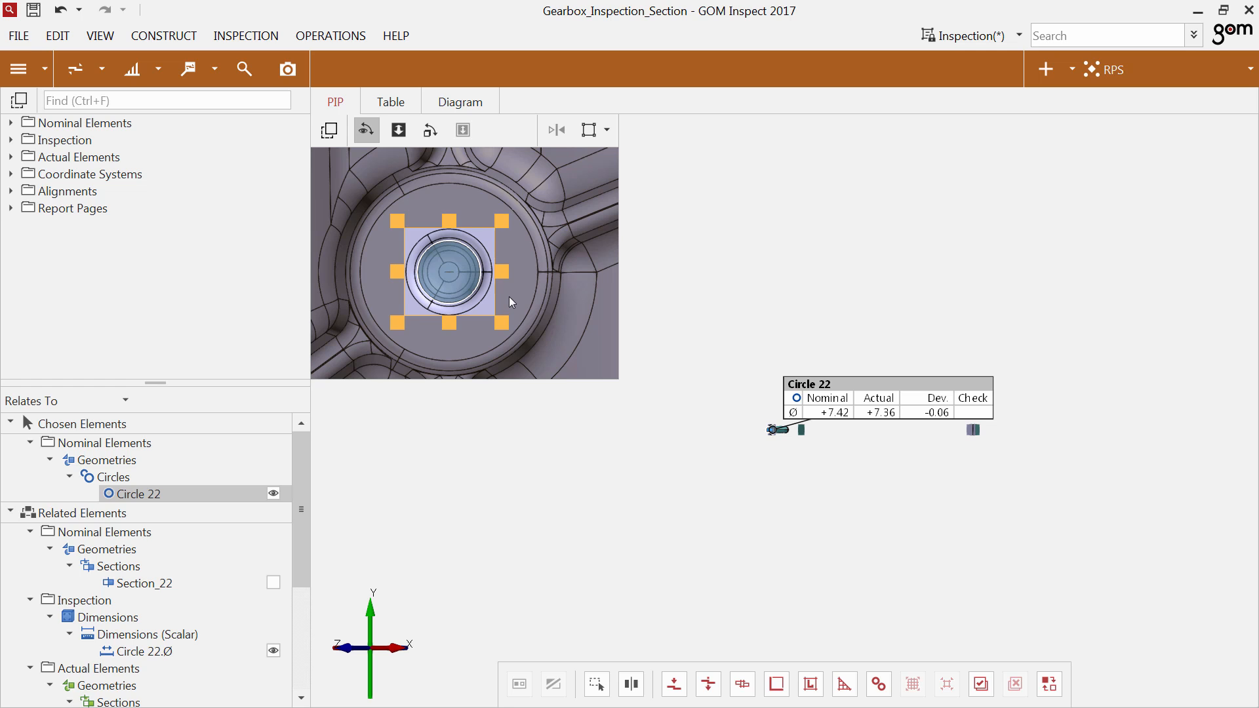
# Shorten the clipping block along the hole axis from a side view, keeping only the region around Circle 22.
pyautogui.moveTo(508, 297); pyautogui.dragTo(490, 303)
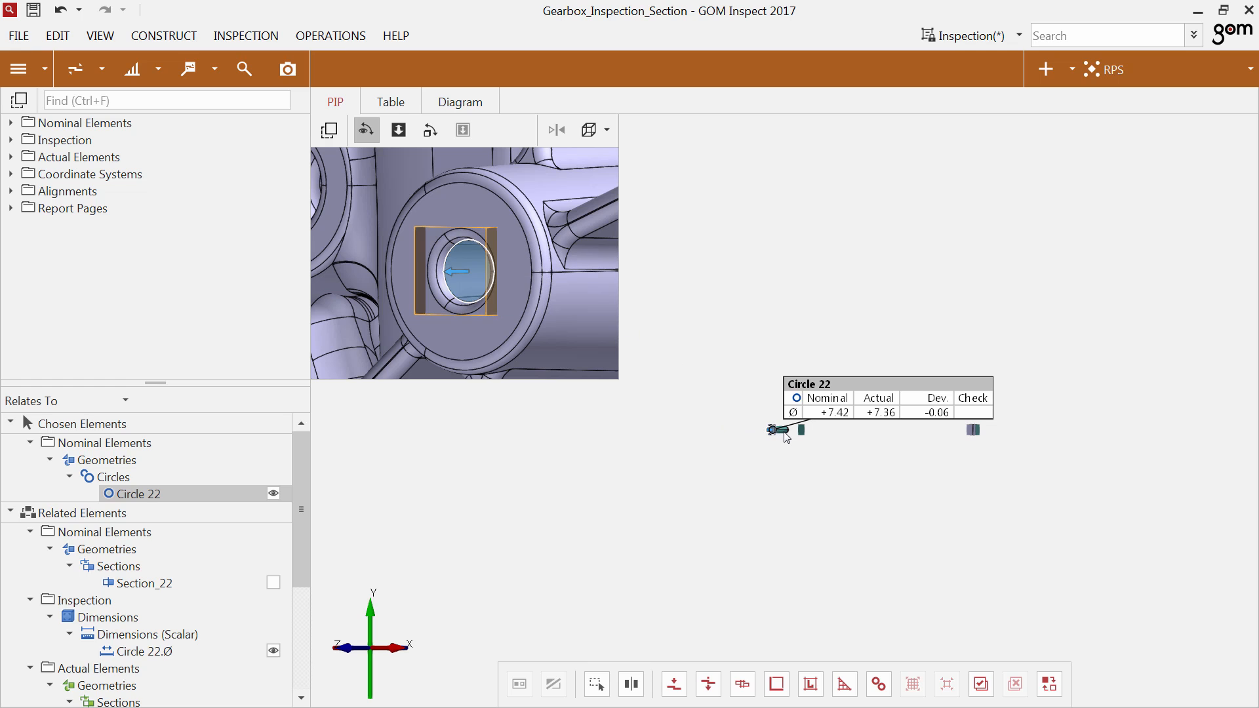
pyautogui.scroll(2, 787, 437)
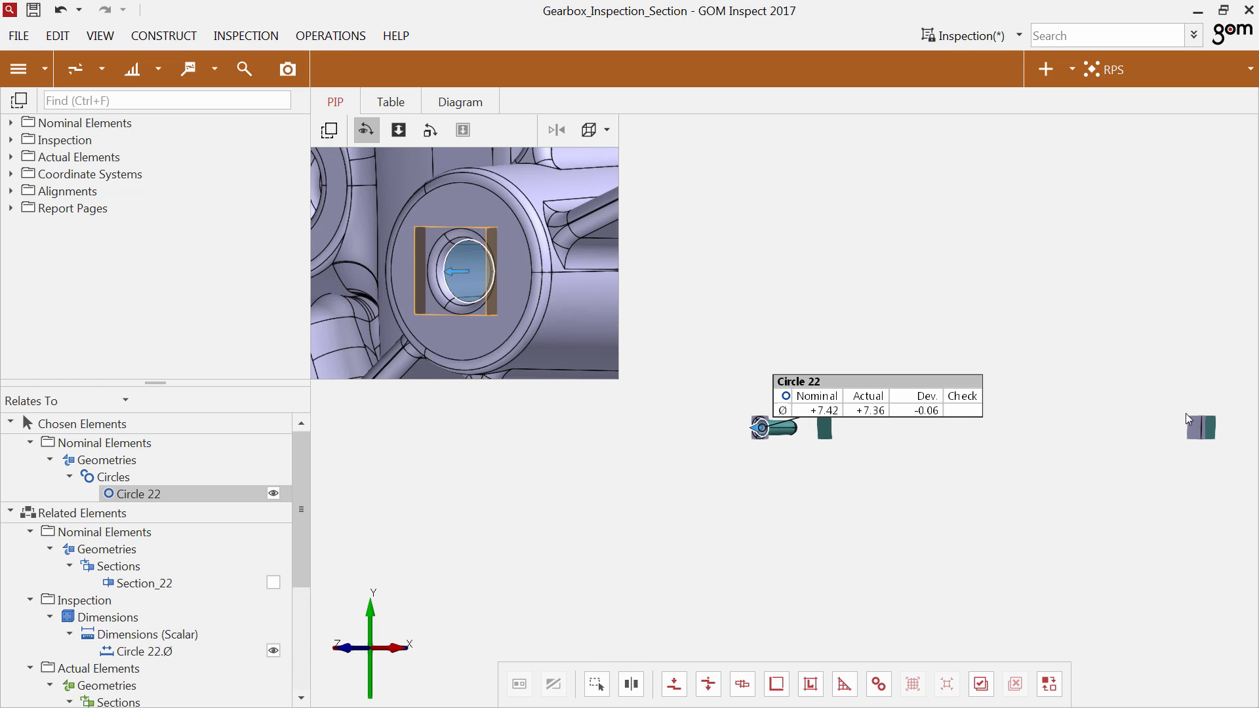
pyautogui.click(498, 281)
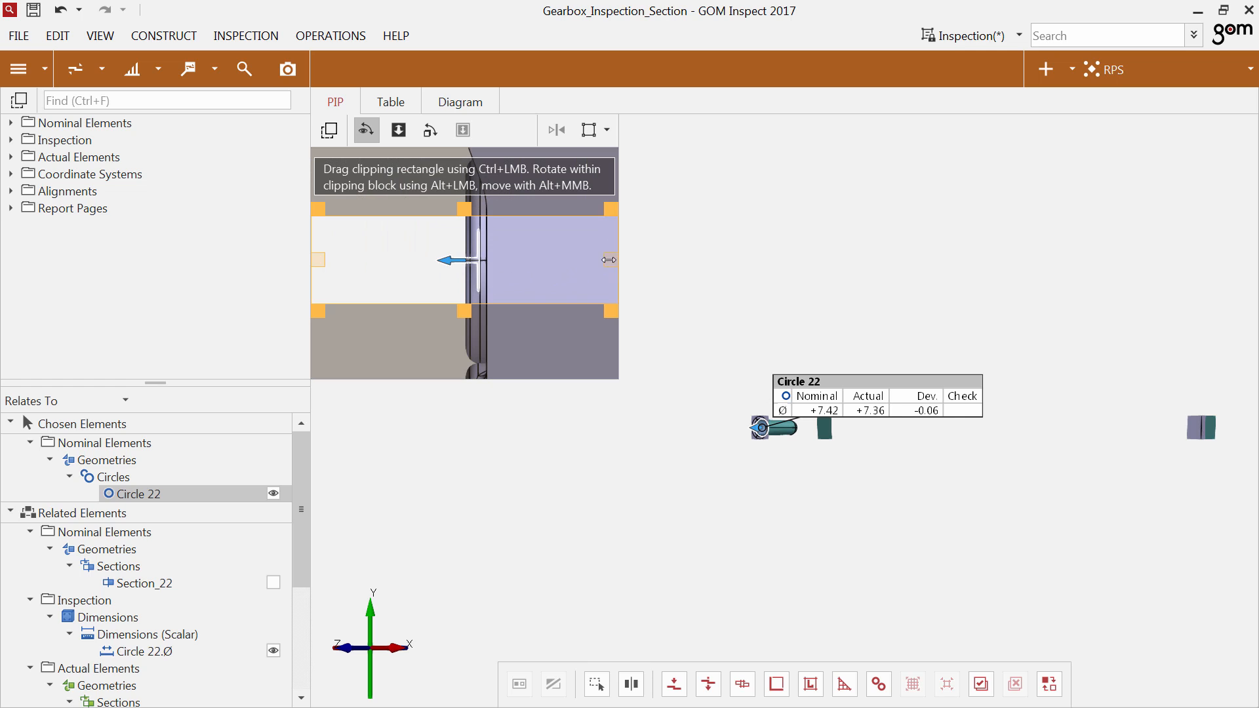
pyautogui.moveTo(611, 260); pyautogui.dragTo(605, 260)
pyautogui.moveTo(382, 206); pyautogui.dragTo(456, 210)
pyautogui.scroll(2, 722, 412)
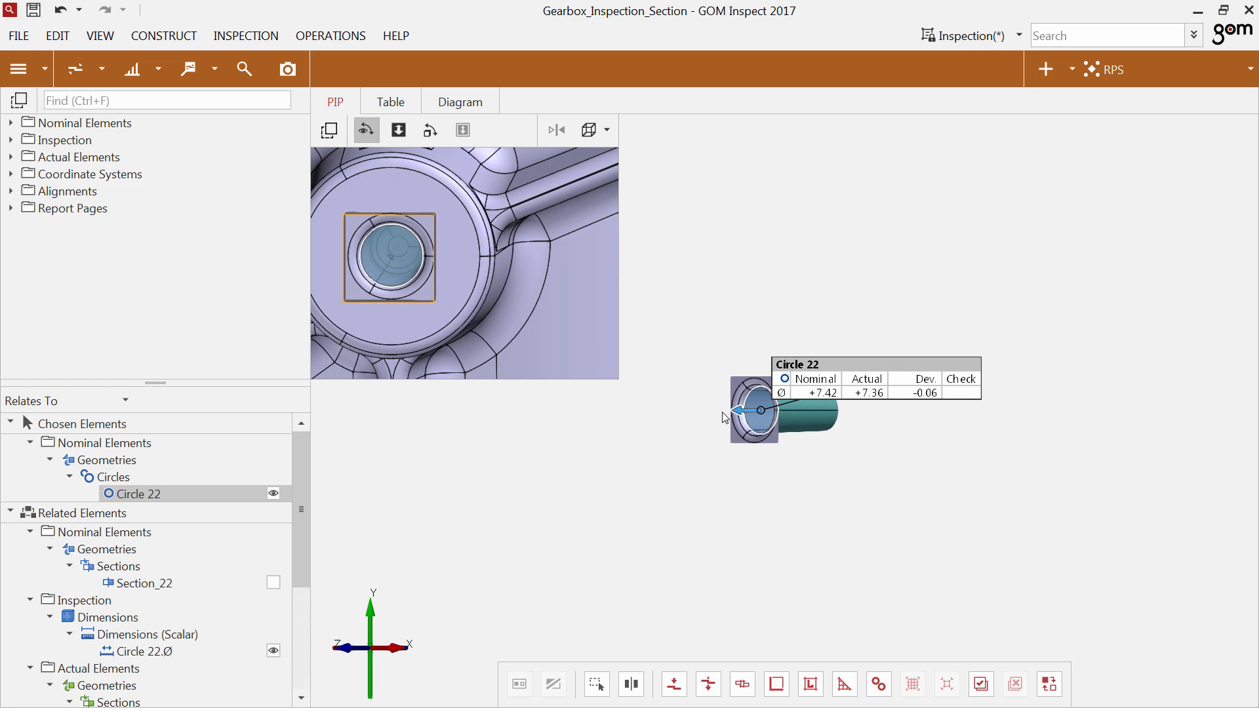
# Compare the clipped hole on Gear Box Housing Actual and Gear Box Housing Nominal by toggling their visibility, ending with only the nominal shown.
pyautogui.click(781, 414)
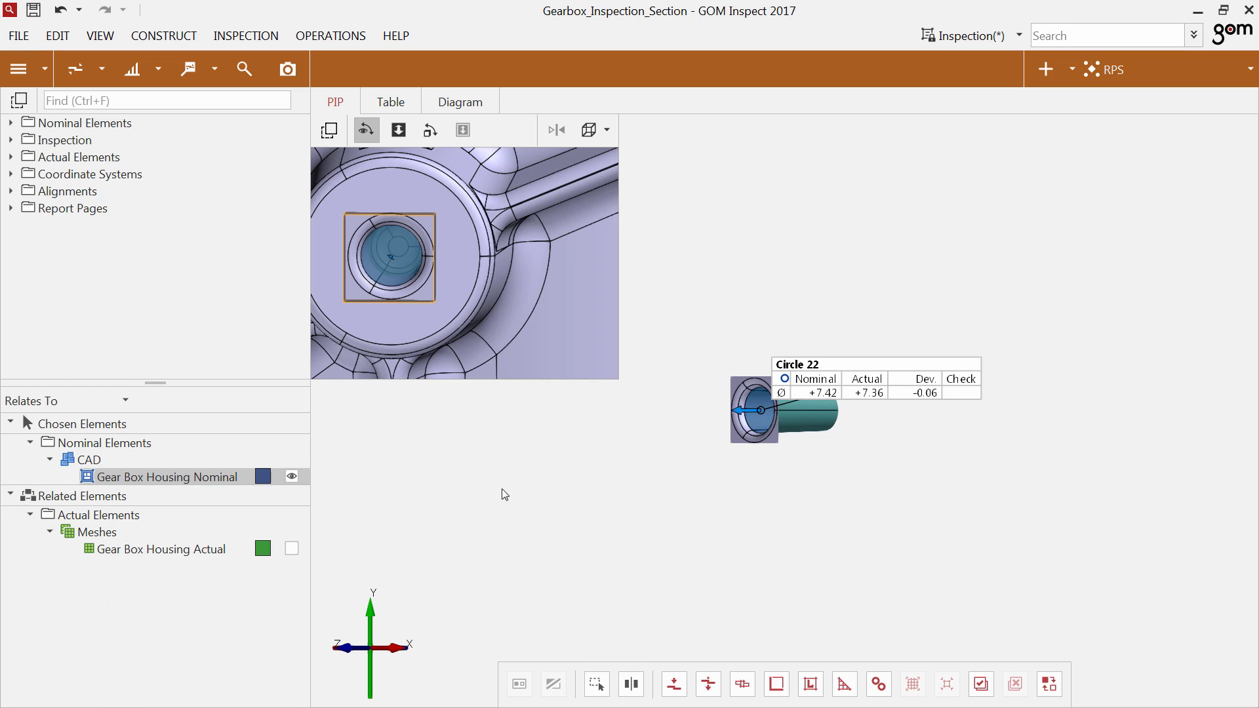
pyautogui.click(292, 549)
pyautogui.click(292, 477)
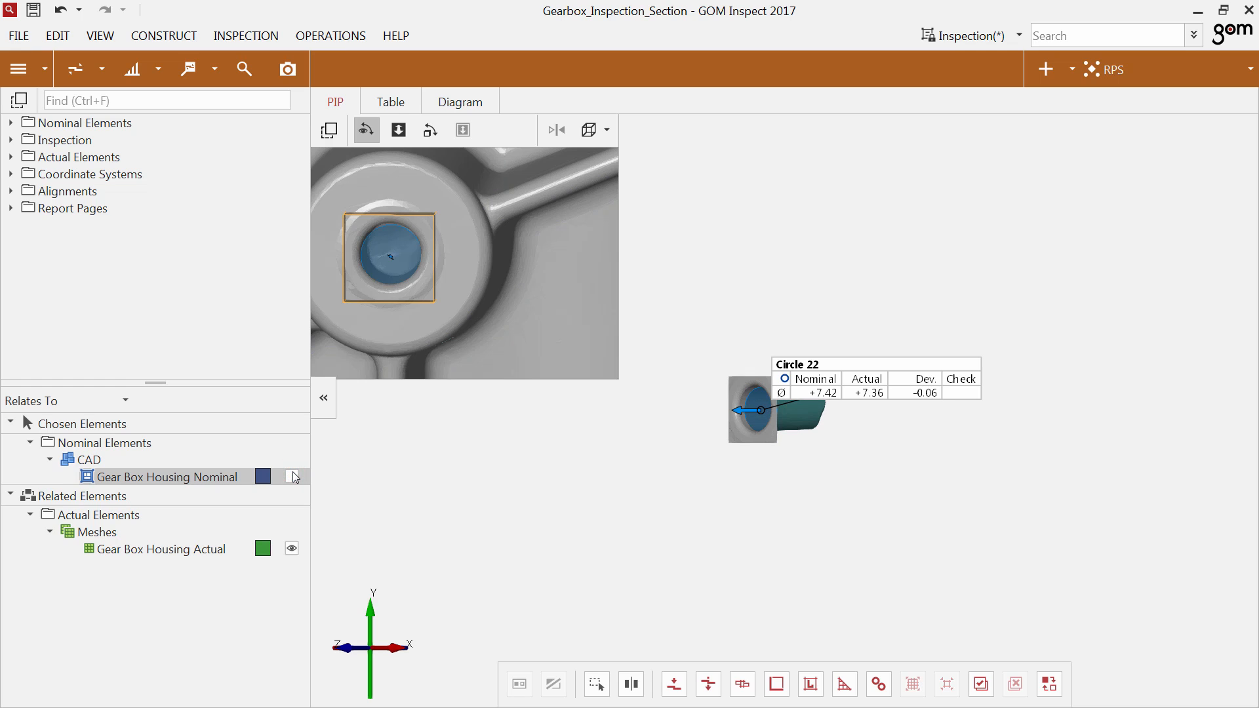
pyautogui.click(292, 477)
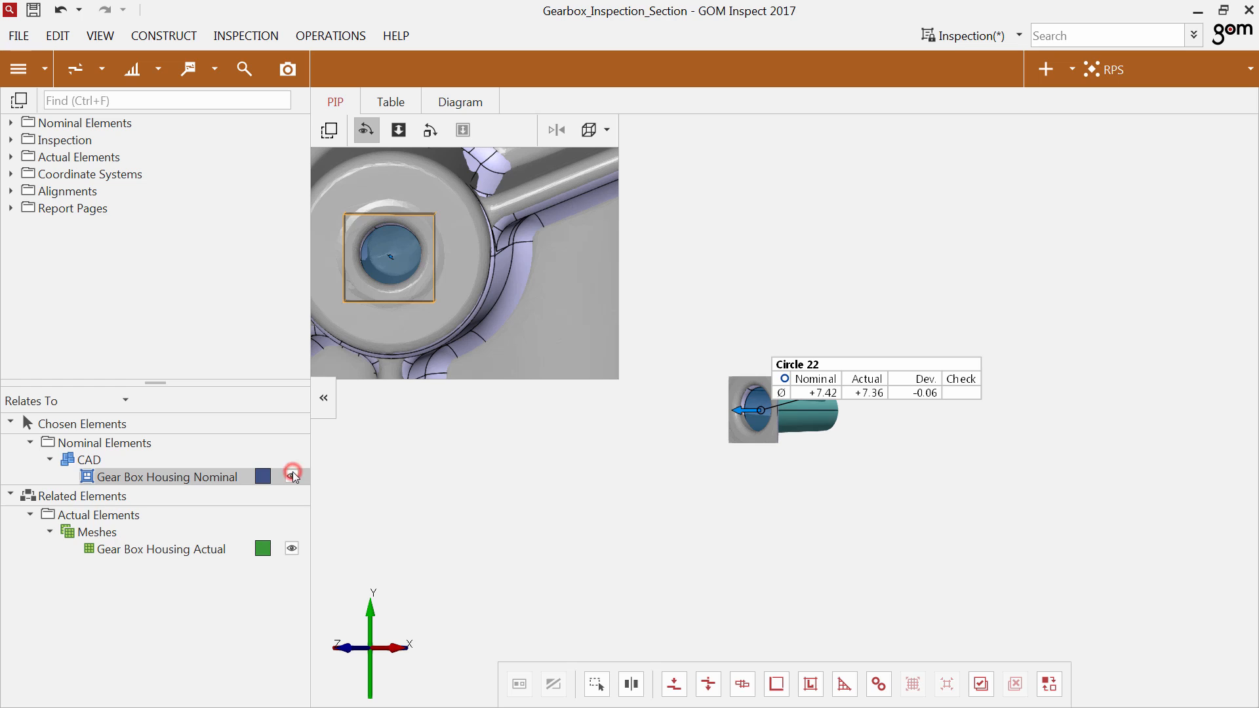
pyautogui.click(293, 548)
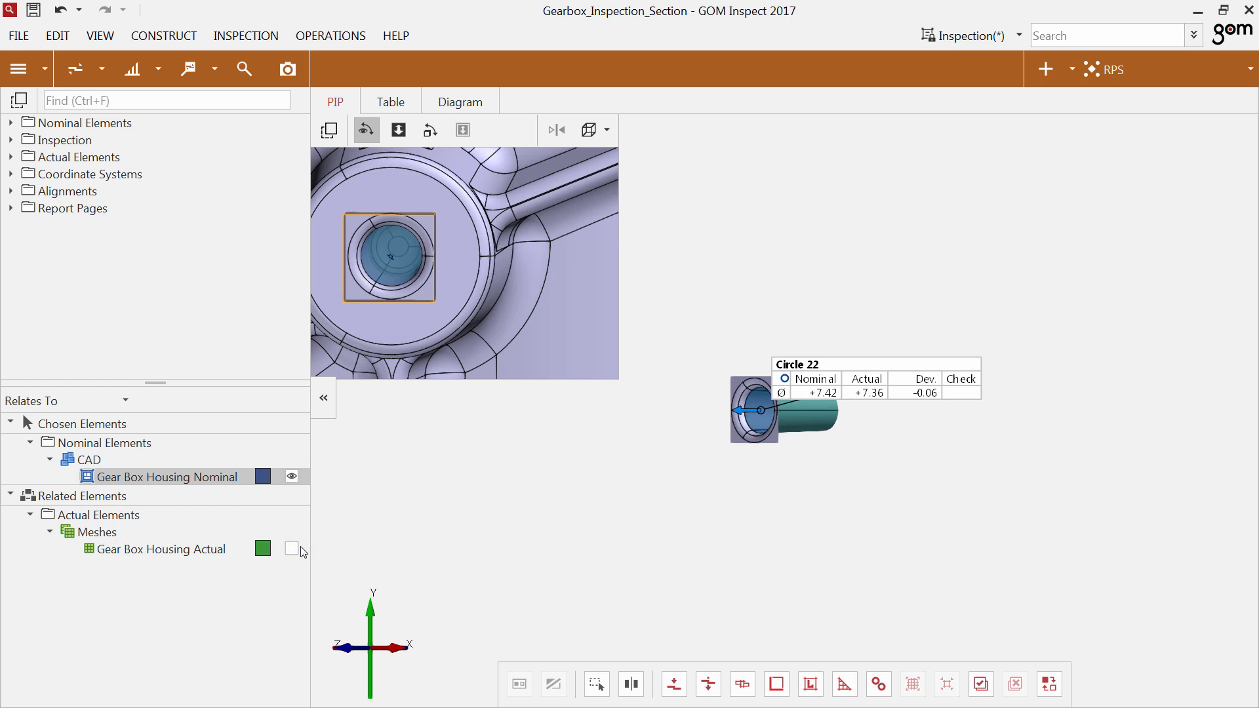
# Move the clipping block from the Circle 22 hole toward the screw boss to its lower right on the housing.
pyautogui.click(397, 266)
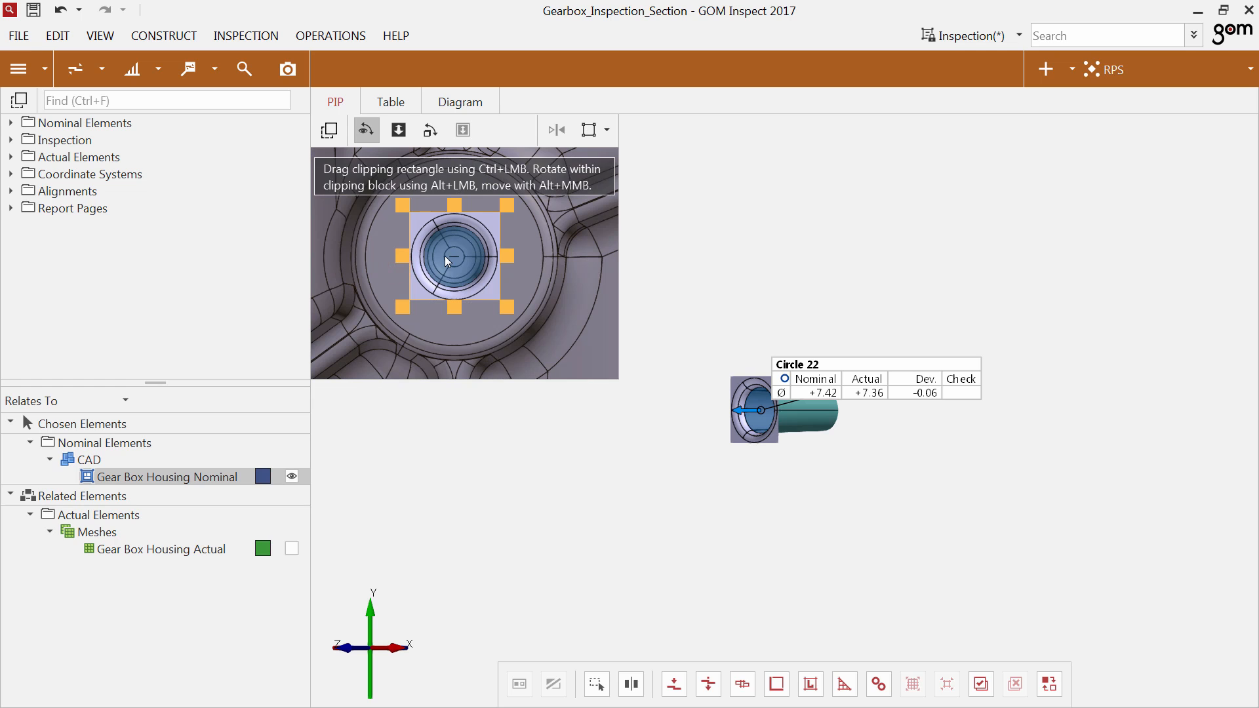
pyautogui.scroll(-4, 444, 256)
pyautogui.scroll(-3, 448, 261)
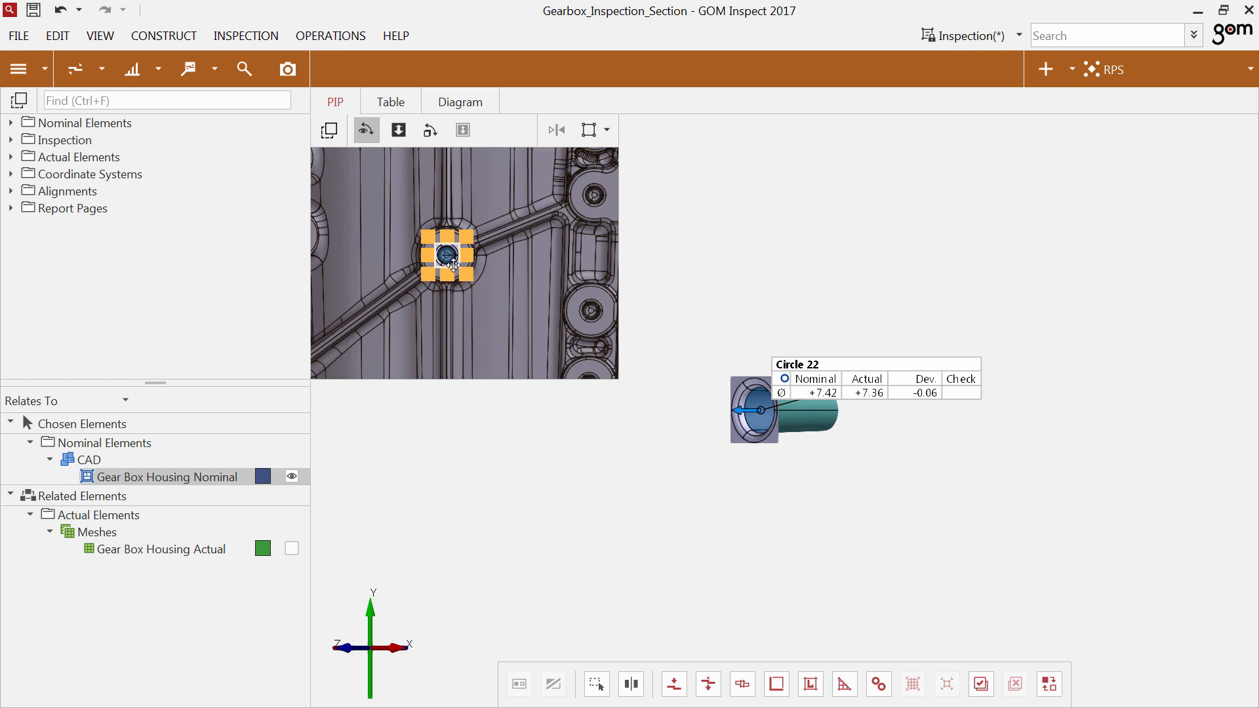
pyautogui.moveTo(453, 266); pyautogui.dragTo(597, 320)
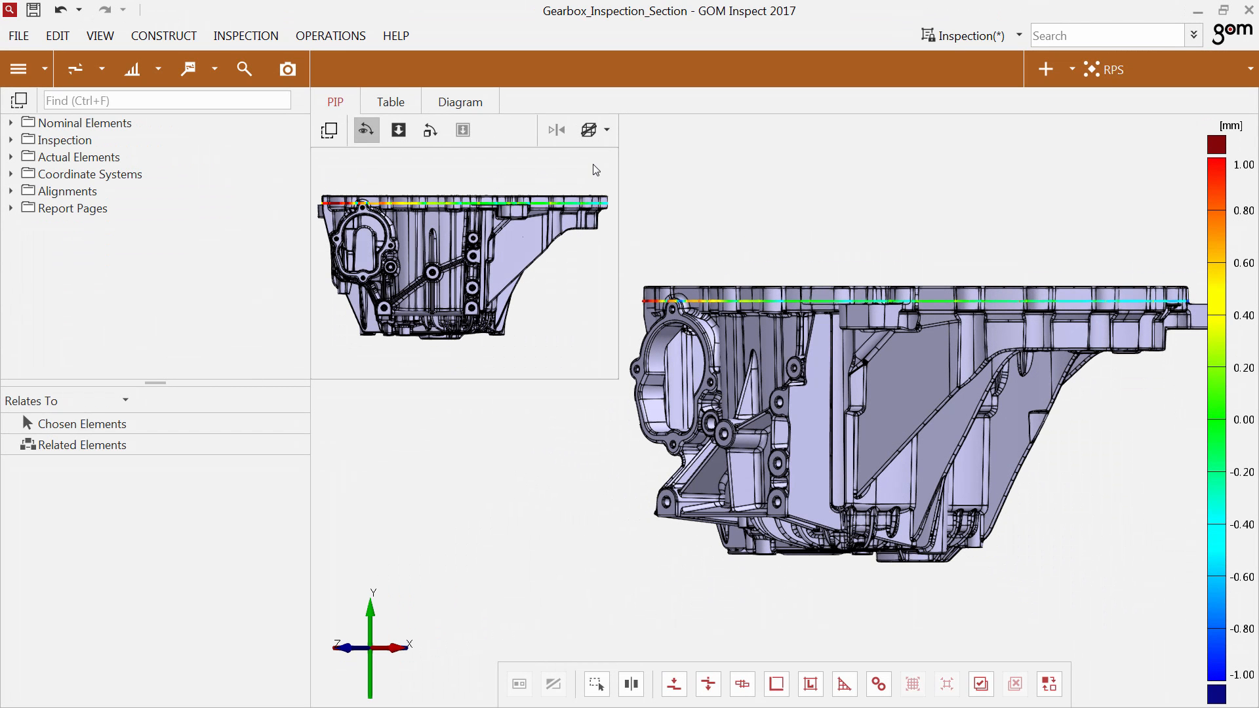
# Edit the clipping in the PIP view, raising the block's lower boundary to cut off the lower part of the housing.
pyautogui.click(593, 130)
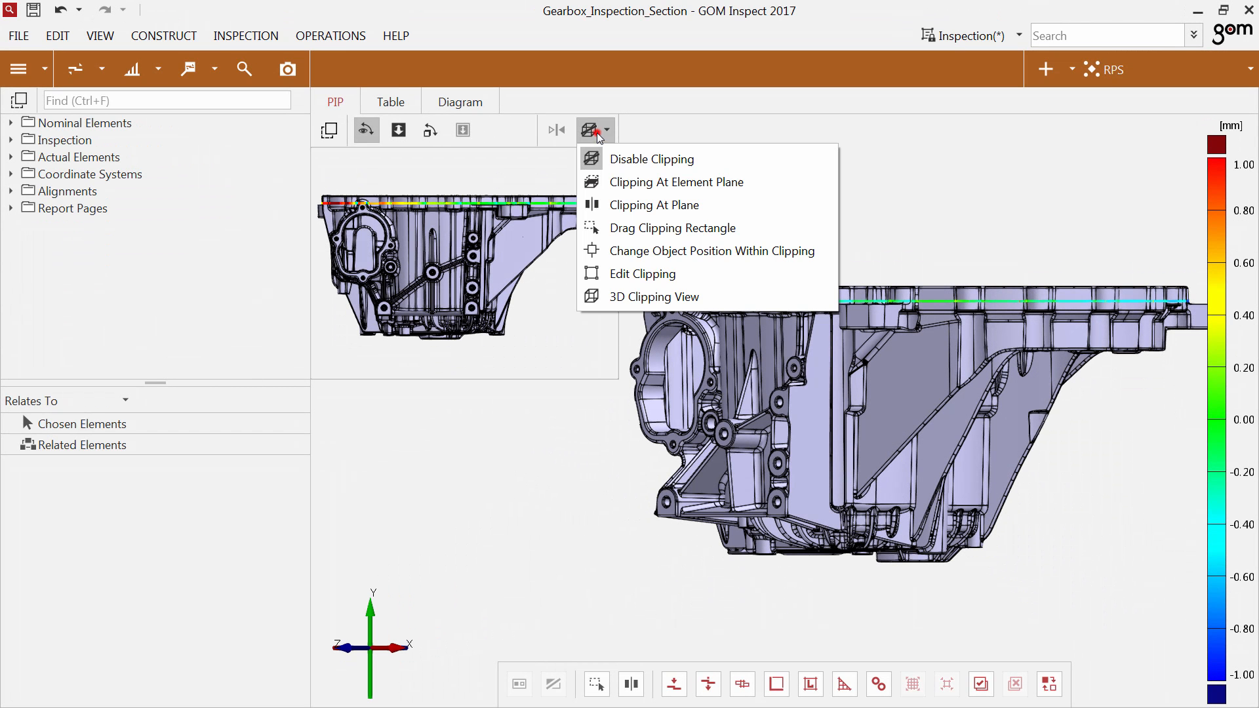
pyautogui.click(596, 273)
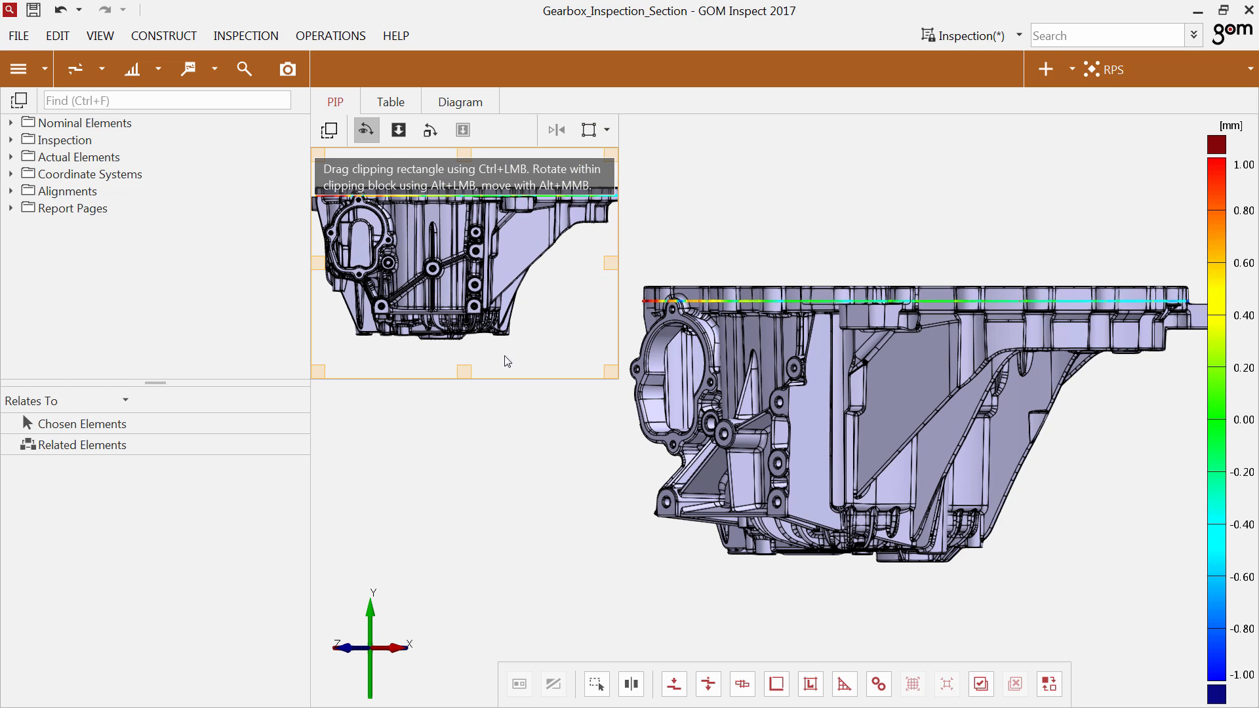
pyautogui.moveTo(464, 372); pyautogui.dragTo(477, 247)
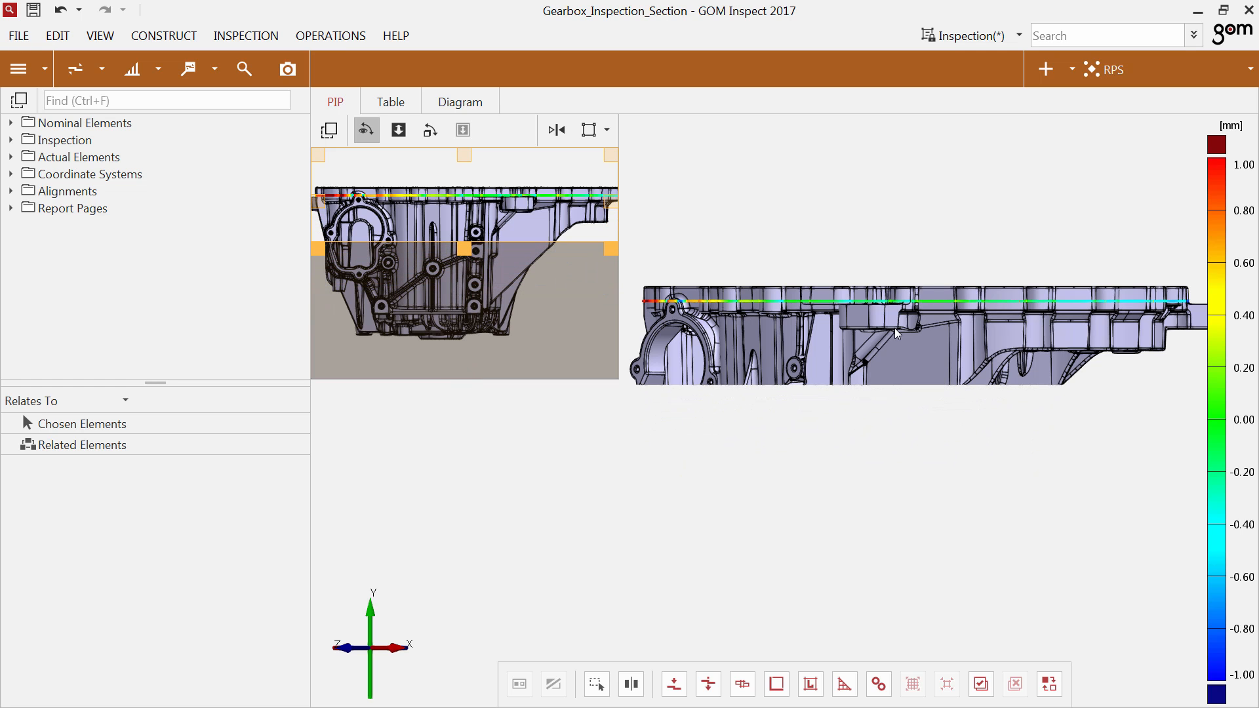
pyautogui.moveTo(896, 333); pyautogui.dragTo(891, 372)
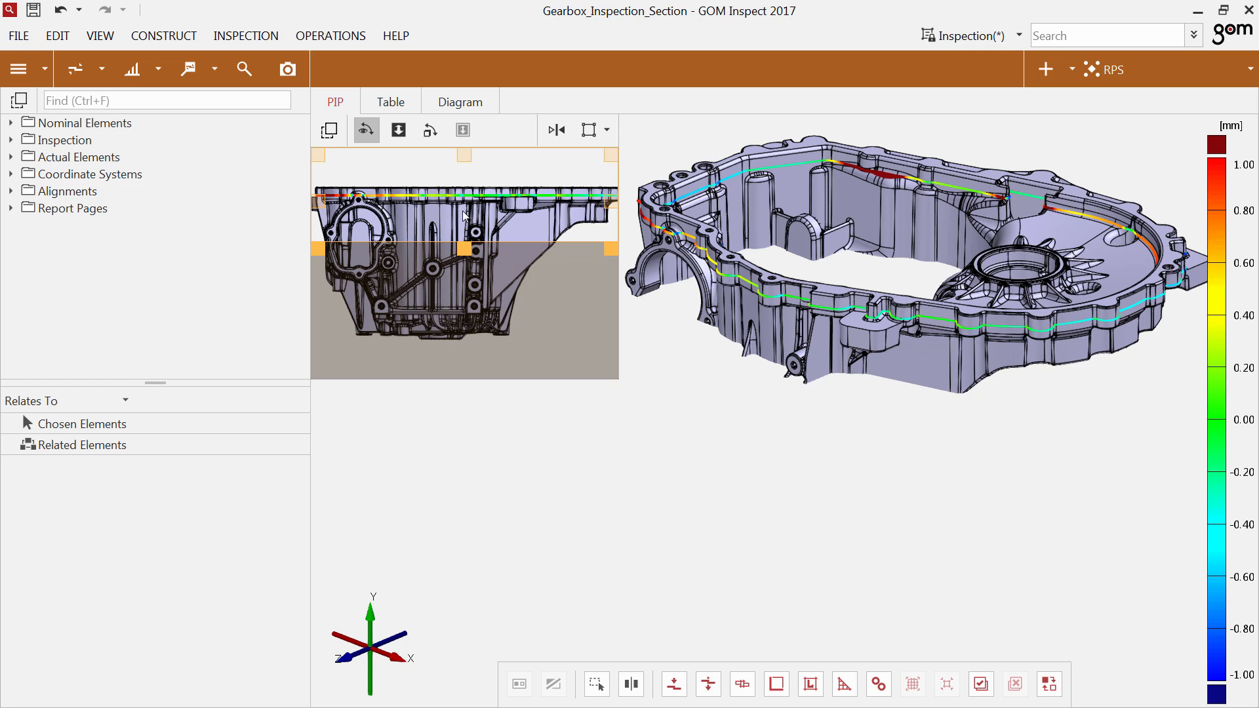
pyautogui.scroll(4, 463, 211)
pyautogui.scroll(-5, 463, 210)
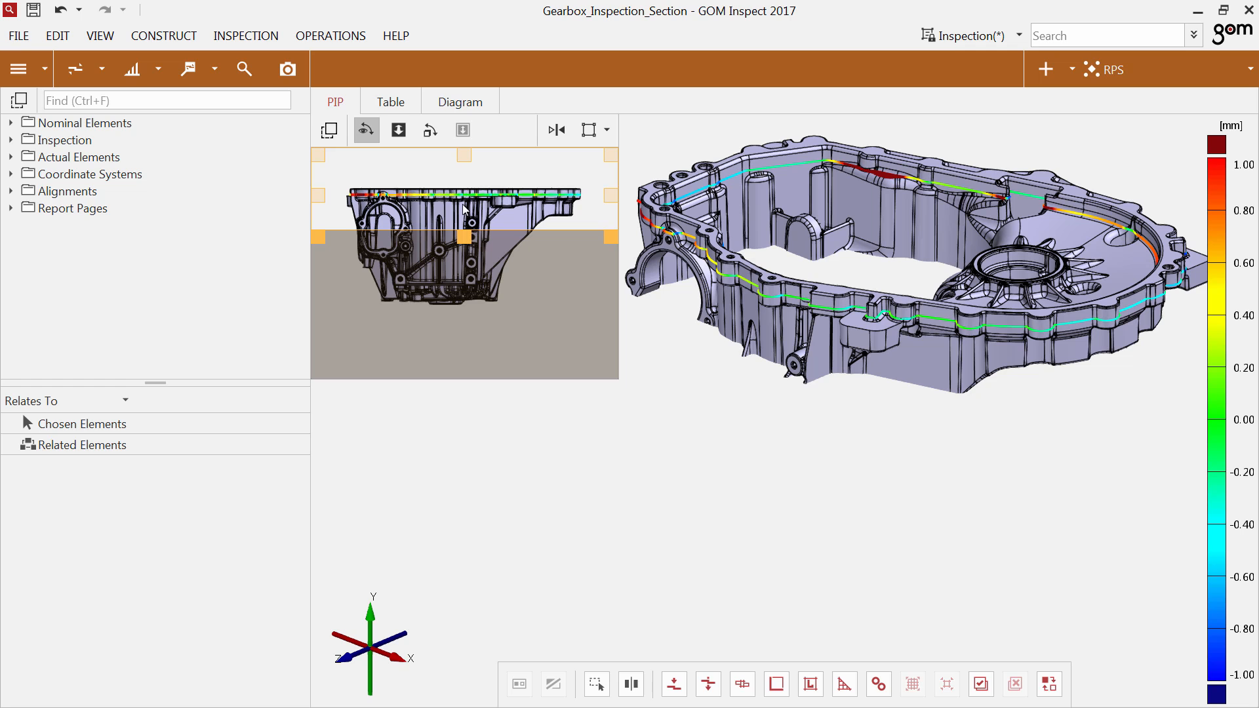
# Rotate the housing slightly and move it upward within the clipping block so more of its lower wall is included.
pyautogui.moveTo(463, 209)
pyautogui.keyDown('alt'); pyautogui.mouseDown()
pyautogui.moveTo(470, 234)
pyautogui.moveTo(472, 211)
pyautogui.mouseUp(); pyautogui.keyUp('alt')
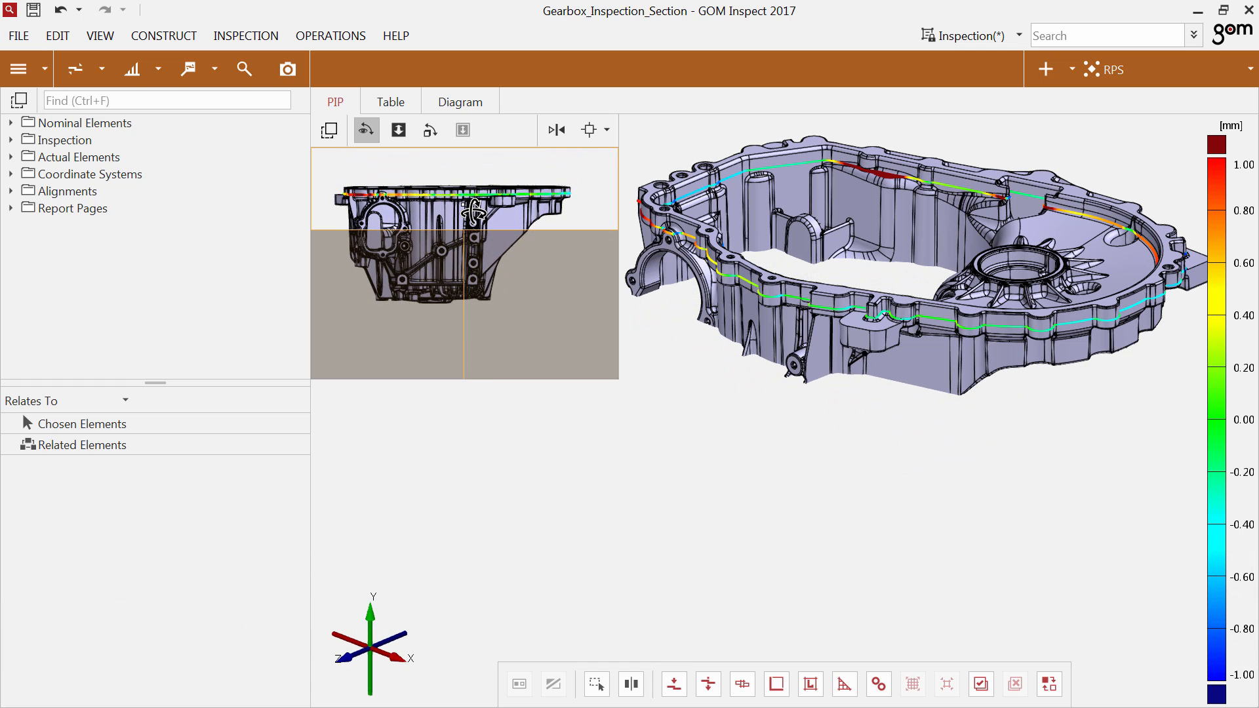
pyautogui.click(590, 131)
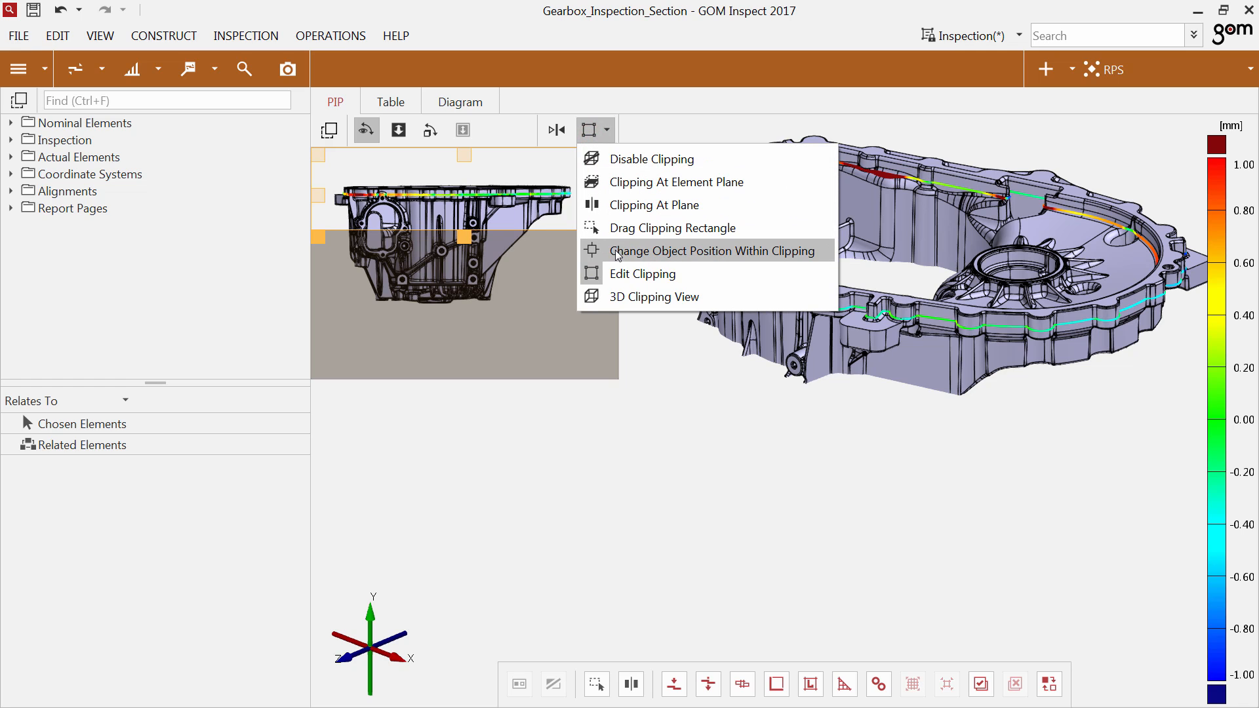
pyautogui.click(541, 250)
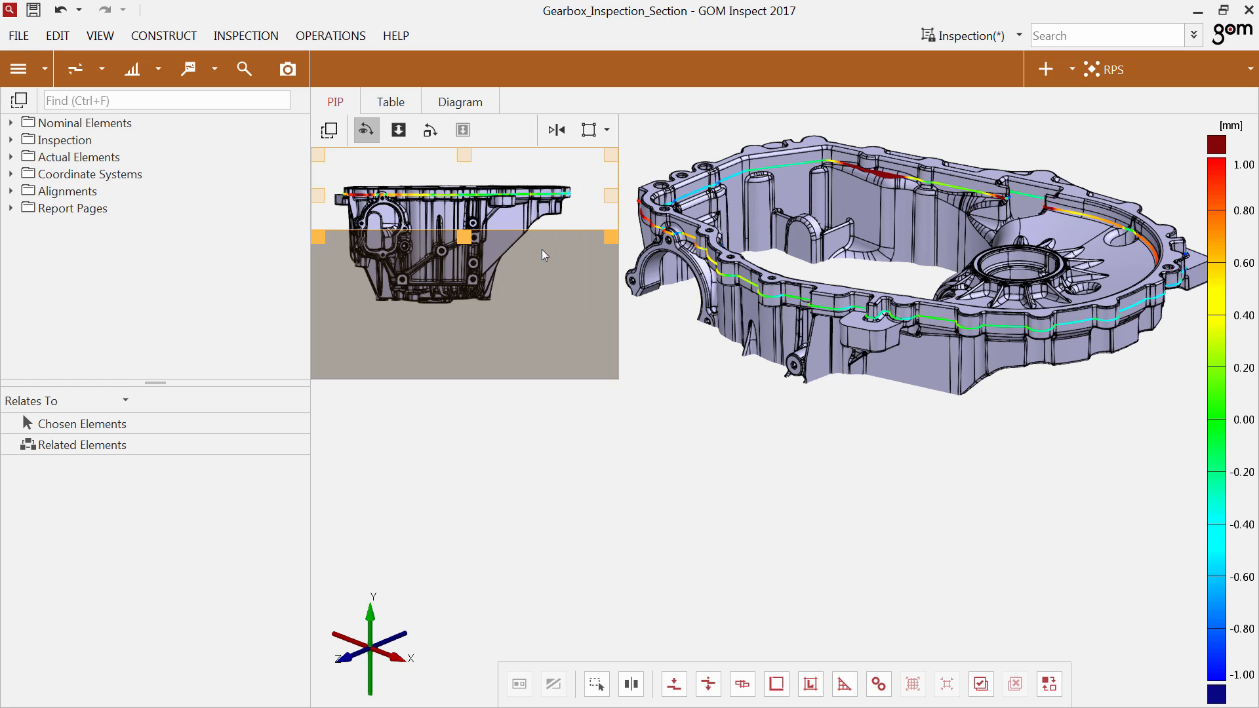
pyautogui.moveTo(541, 228)
pyautogui.keyDown('alt'); pyautogui.mouseDown(button='middle')
pyautogui.moveTo(553, 163)
pyautogui.moveTo(554, 207)
pyautogui.mouseUp(button='middle'); pyautogui.keyUp('alt')
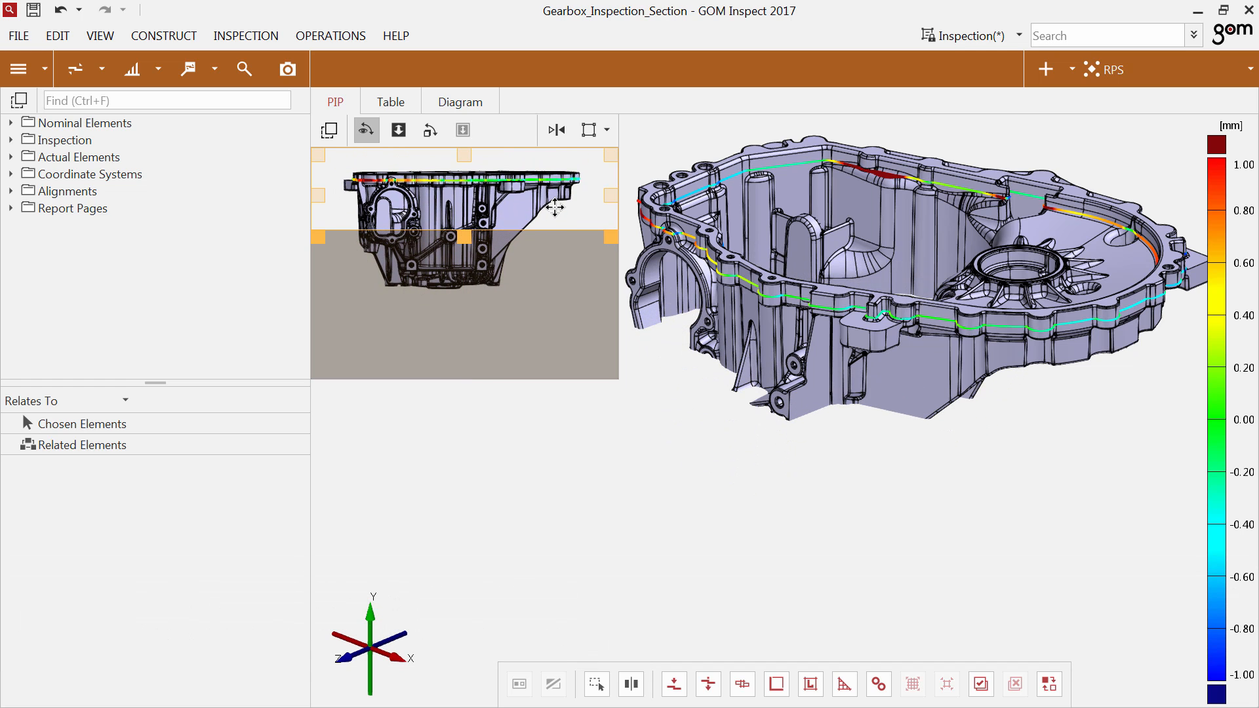
# Examine the clipping block around the housing from different angles in the 3D Clipping View.
pyautogui.moveTo(527, 247); pyautogui.dragTo(508, 268)
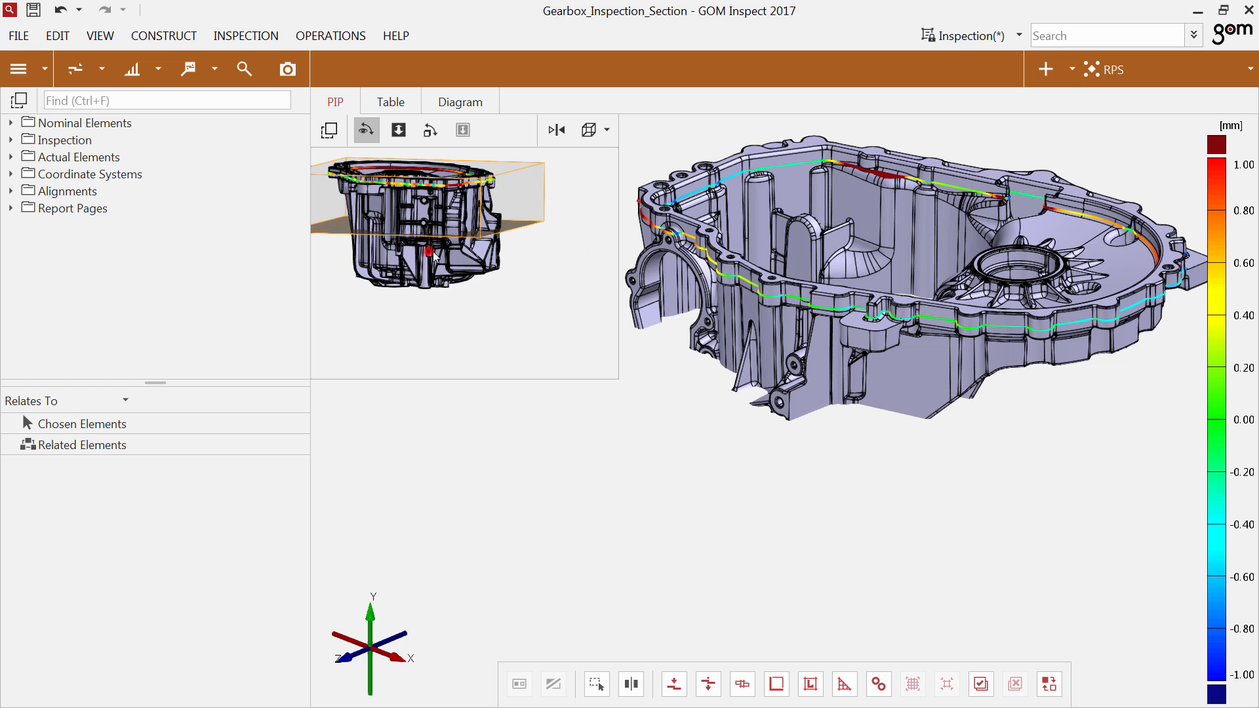
pyautogui.moveTo(430, 253); pyautogui.dragTo(471, 295, button='middle')
pyautogui.moveTo(447, 292); pyautogui.dragTo(467, 302)
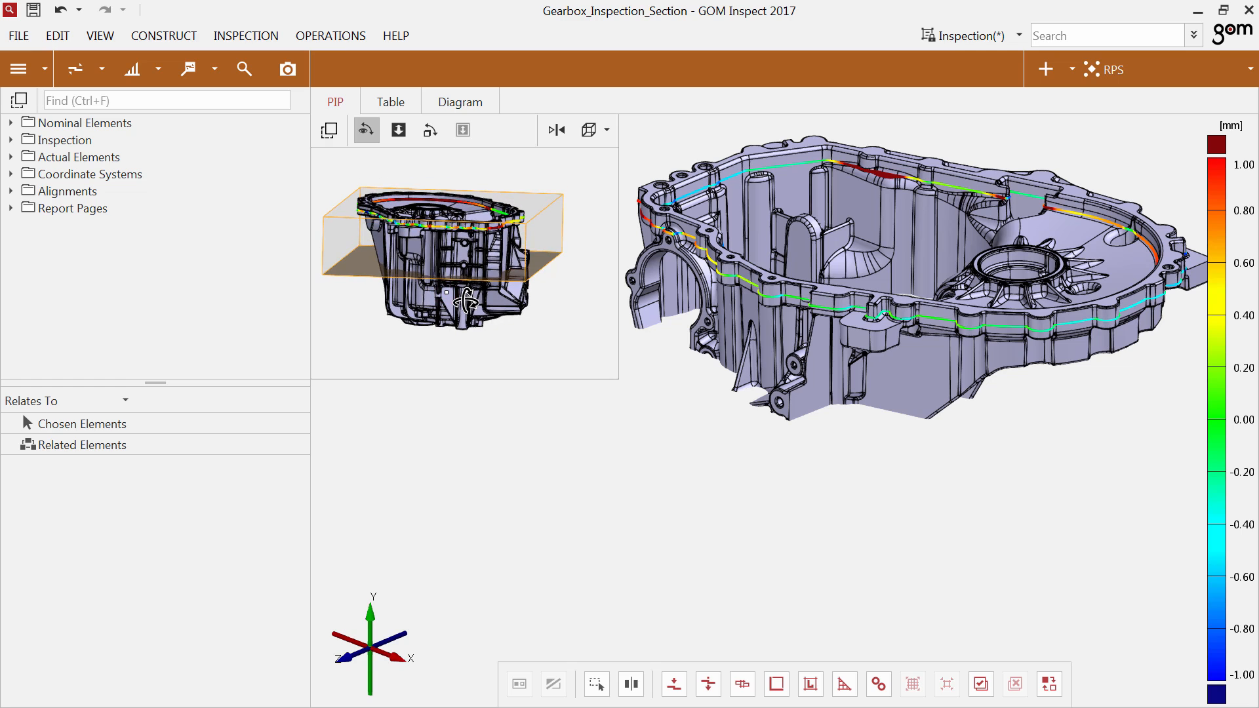
# Return to Edit Clipping and shift the block's side boundary to the middle of the housing, cutting away the tapered half.
pyautogui.click(544, 248)
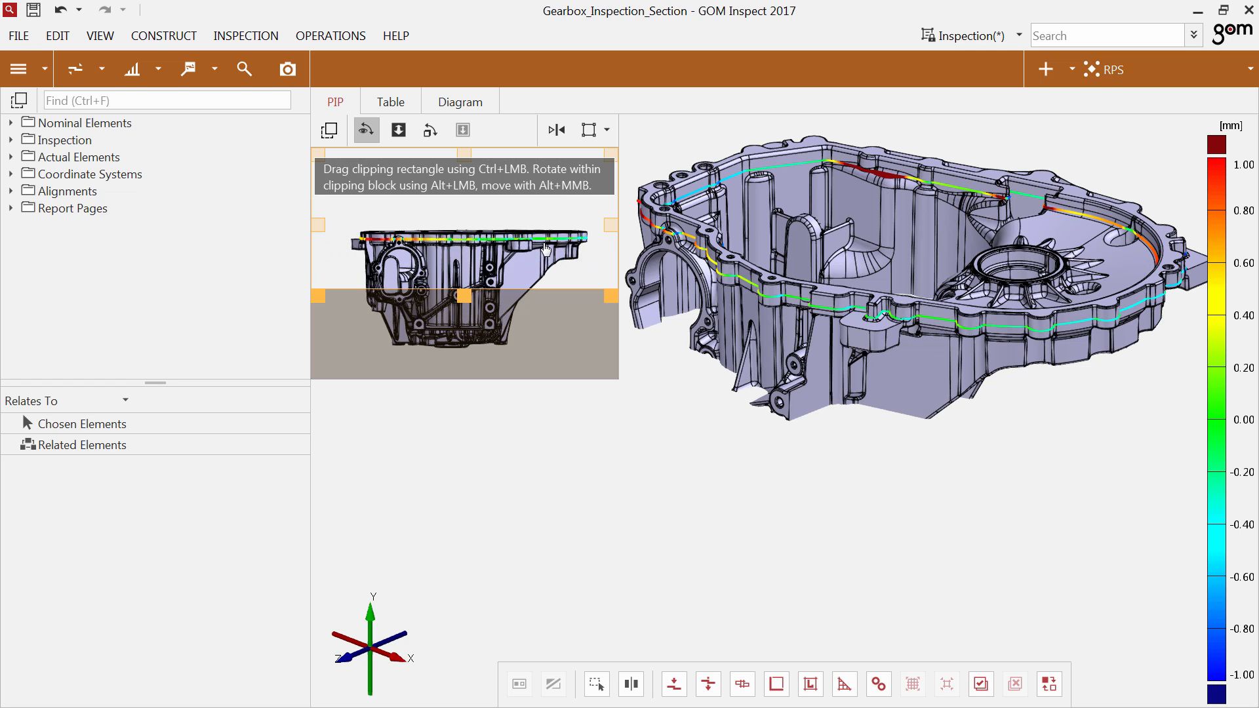
pyautogui.moveTo(611, 226); pyautogui.dragTo(471, 238)
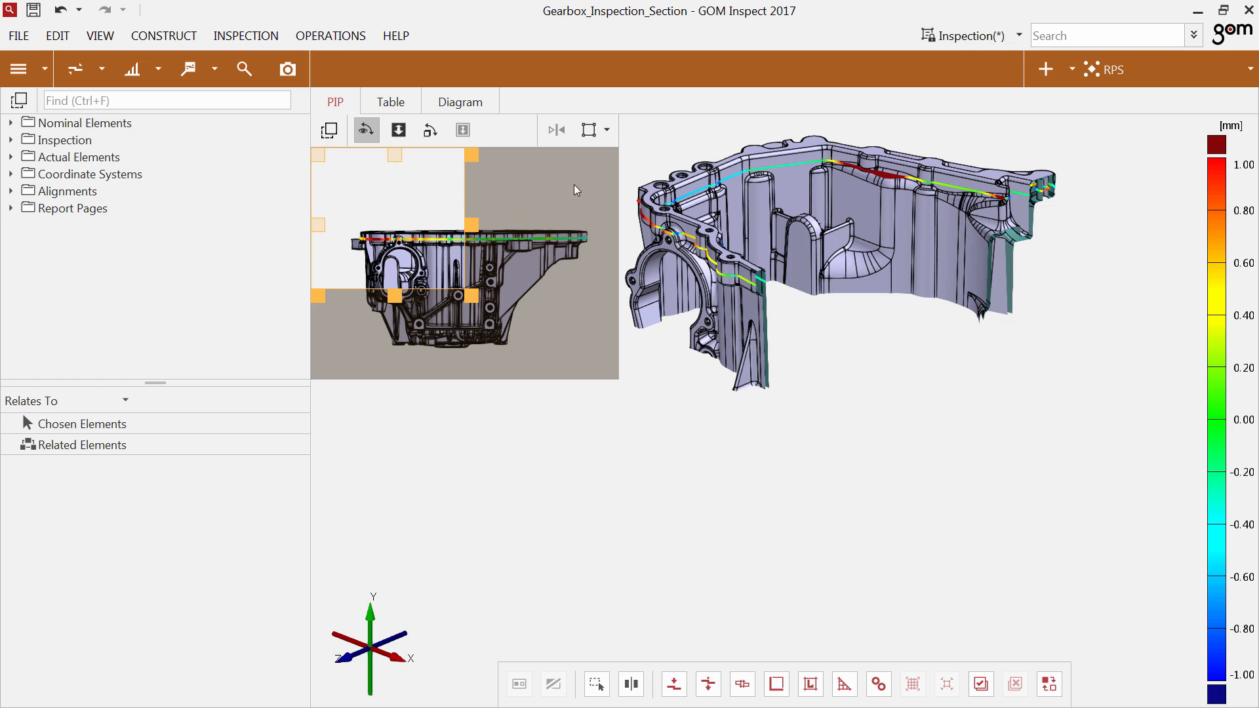
# Show the reduced clipping block in the 3D Clipping View and synchronize the PIP view direction with the main 3D view.
pyautogui.click(604, 138)
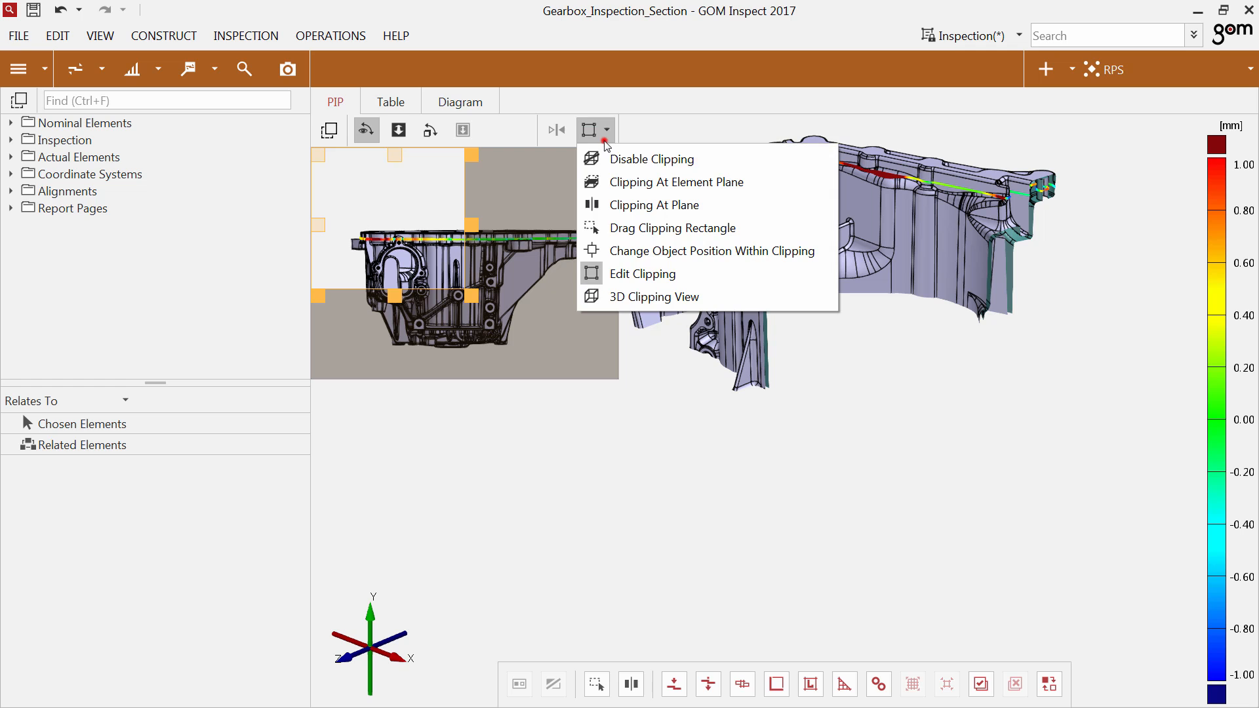
pyautogui.click(613, 298)
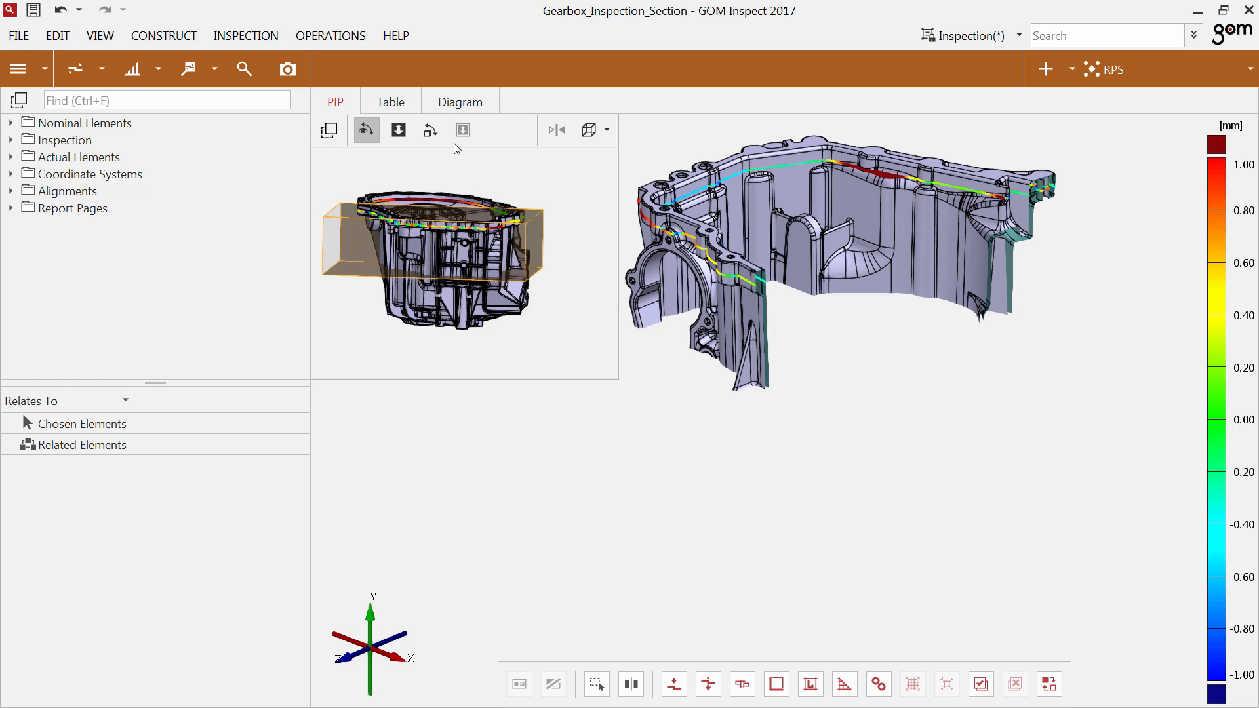
pyautogui.click(434, 132)
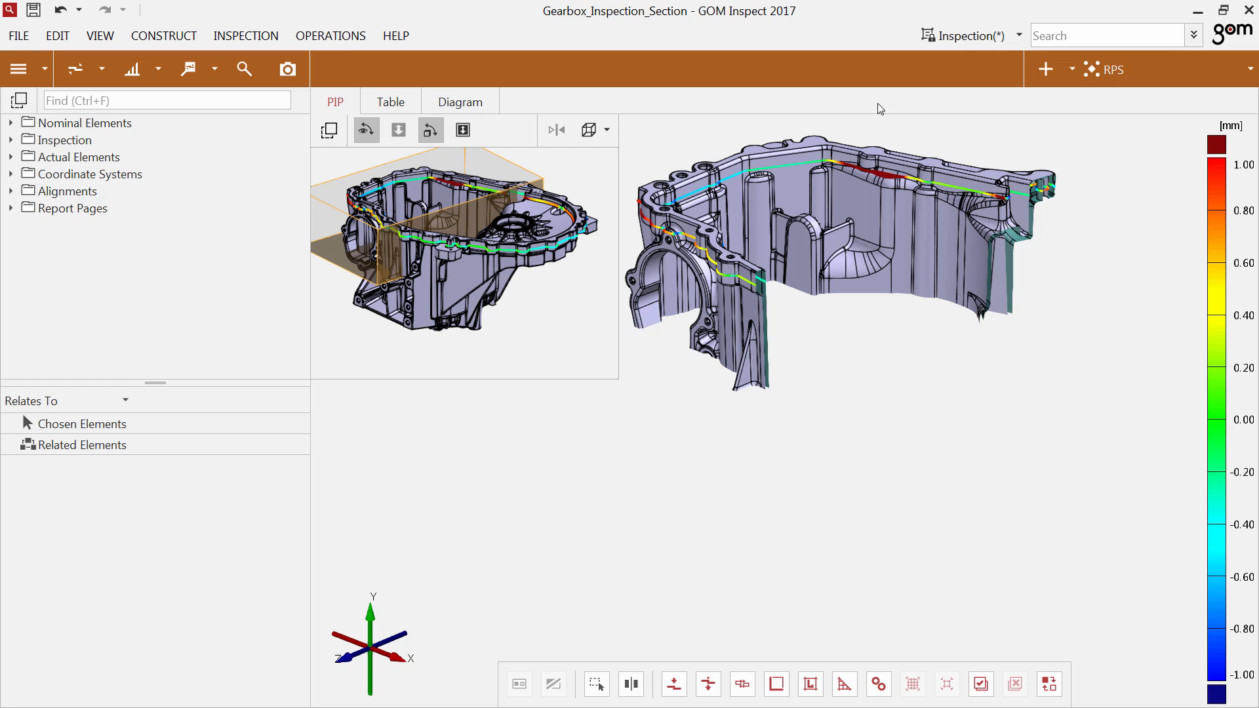
# Search the help for "Shortcuts" and read the Useful Shortcuts page, noting the R entry for the standard view.
pyautogui.click(1053, 36)
pyautogui.write('short')
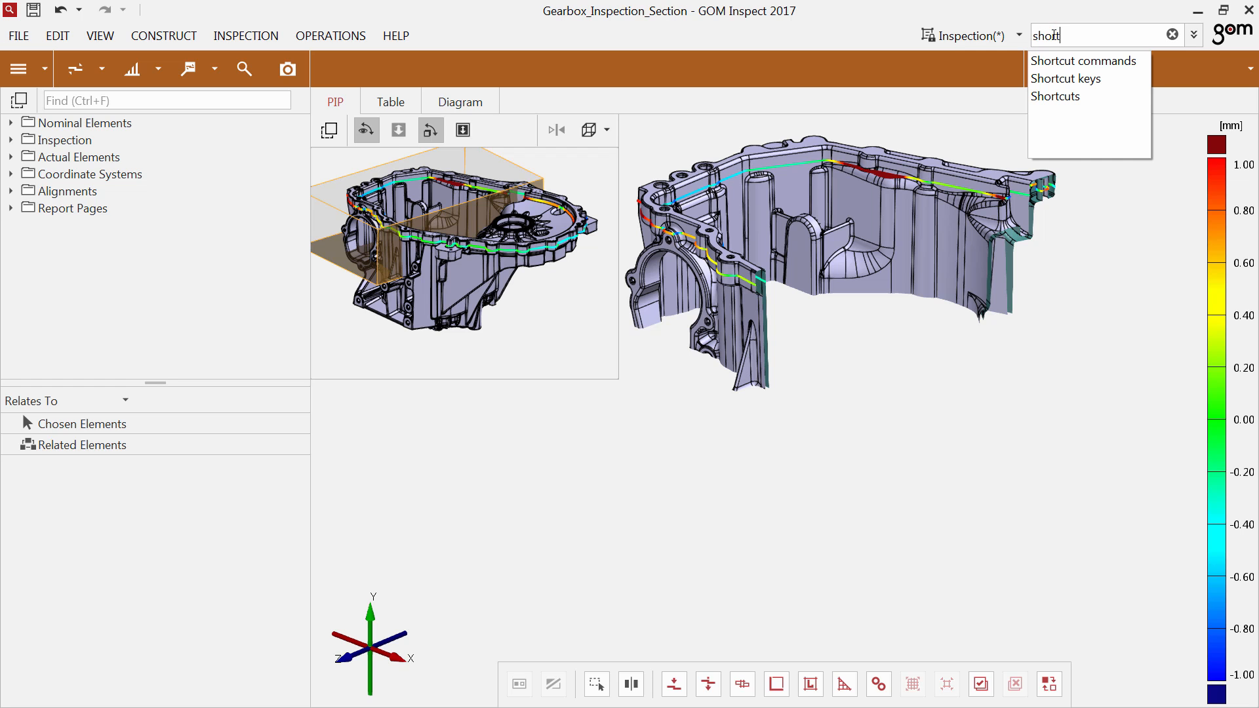
pyautogui.click(1055, 96)
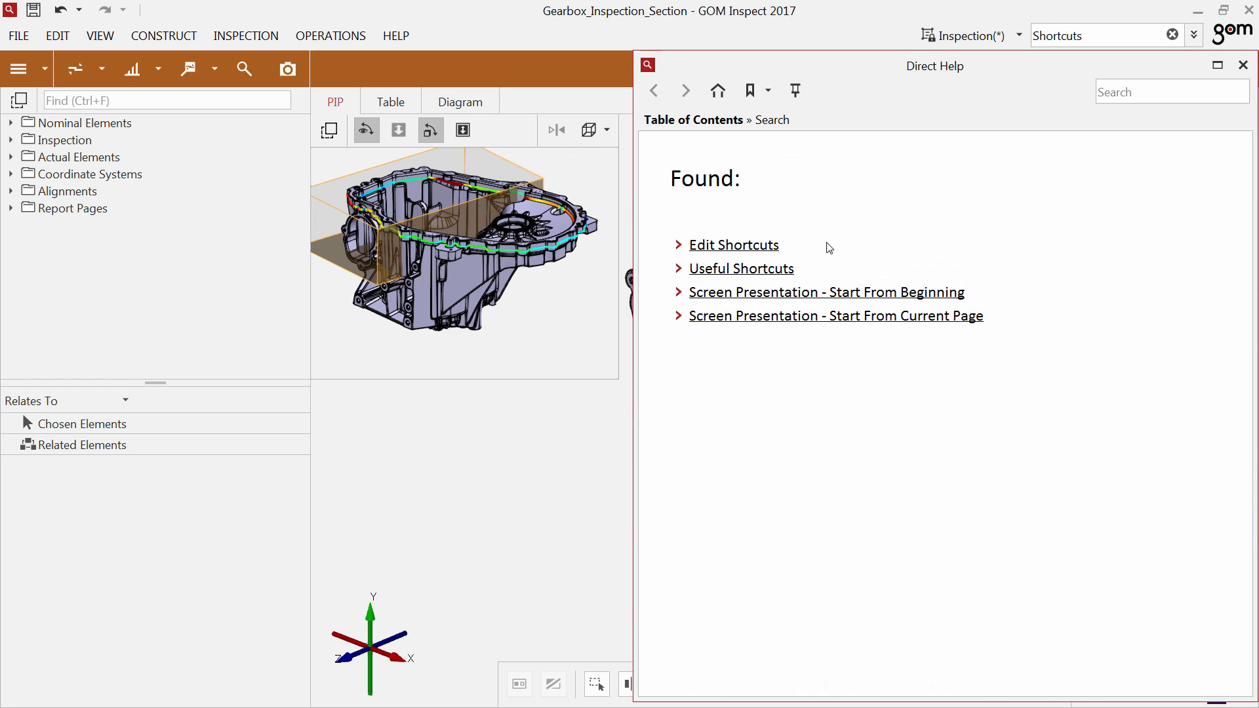
pyautogui.click(766, 270)
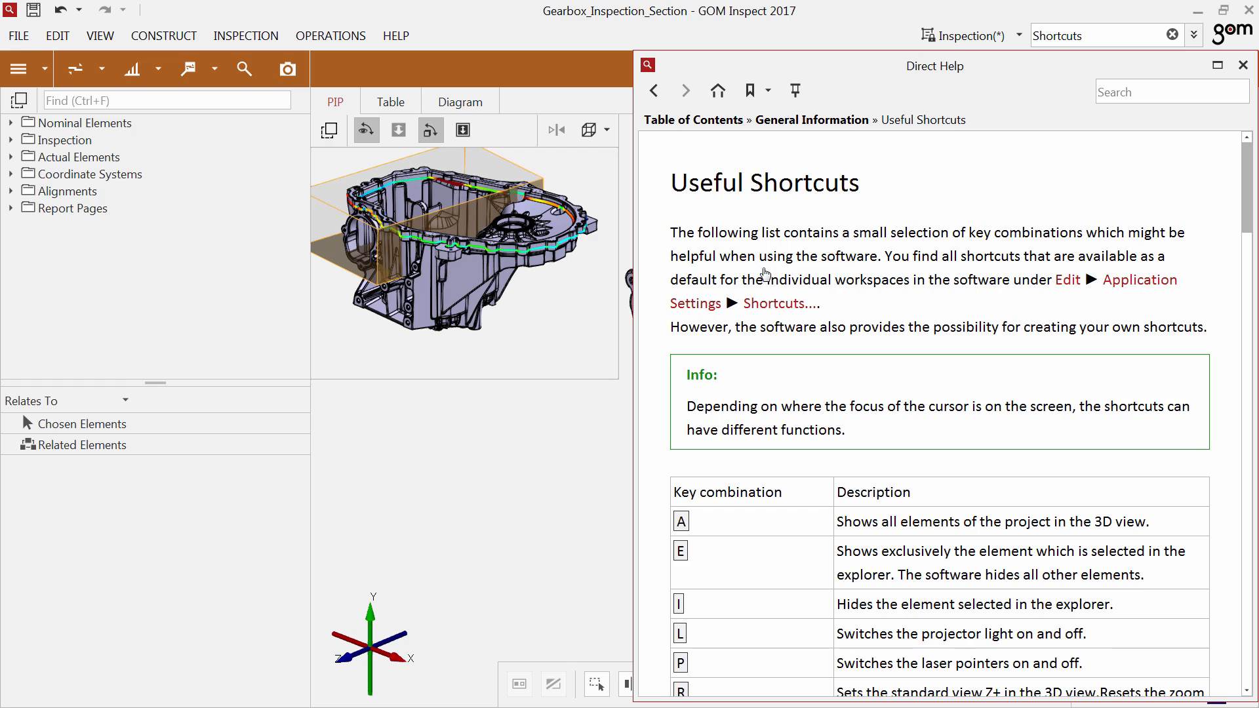
pyautogui.scroll(-3, 788, 426)
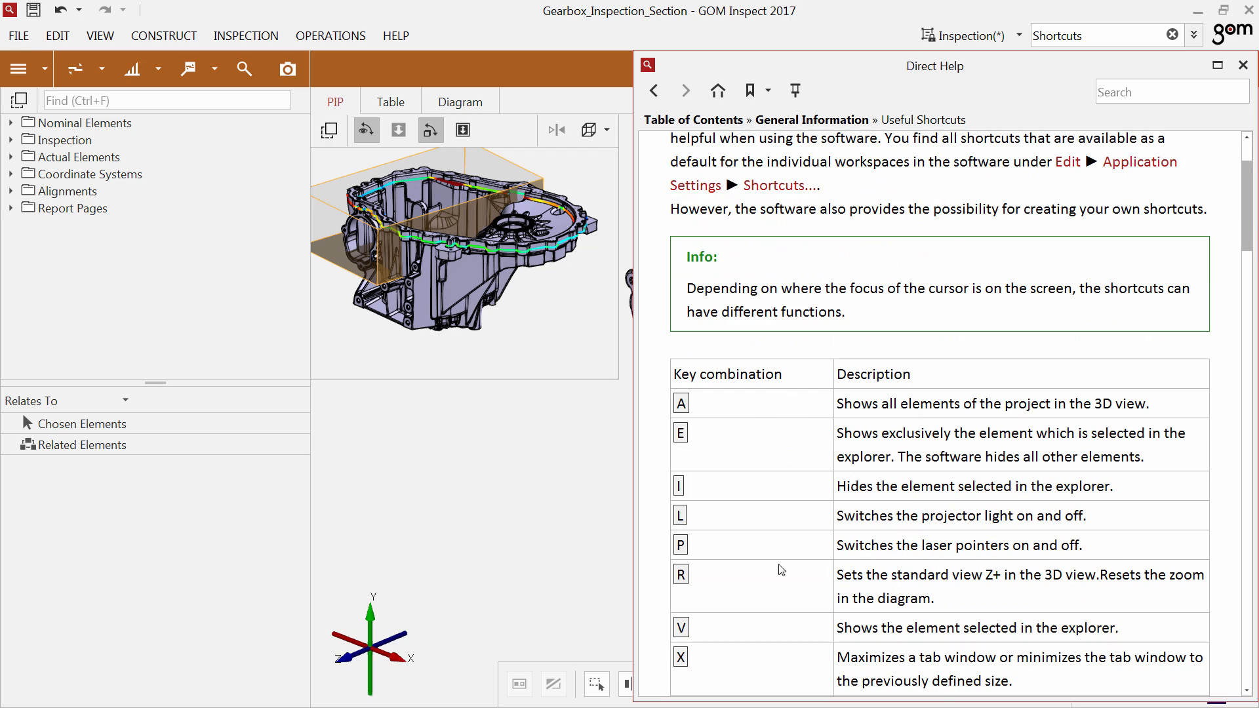
pyautogui.moveTo(697, 579); pyautogui.dragTo(676, 575)
pyautogui.click(1242, 66)
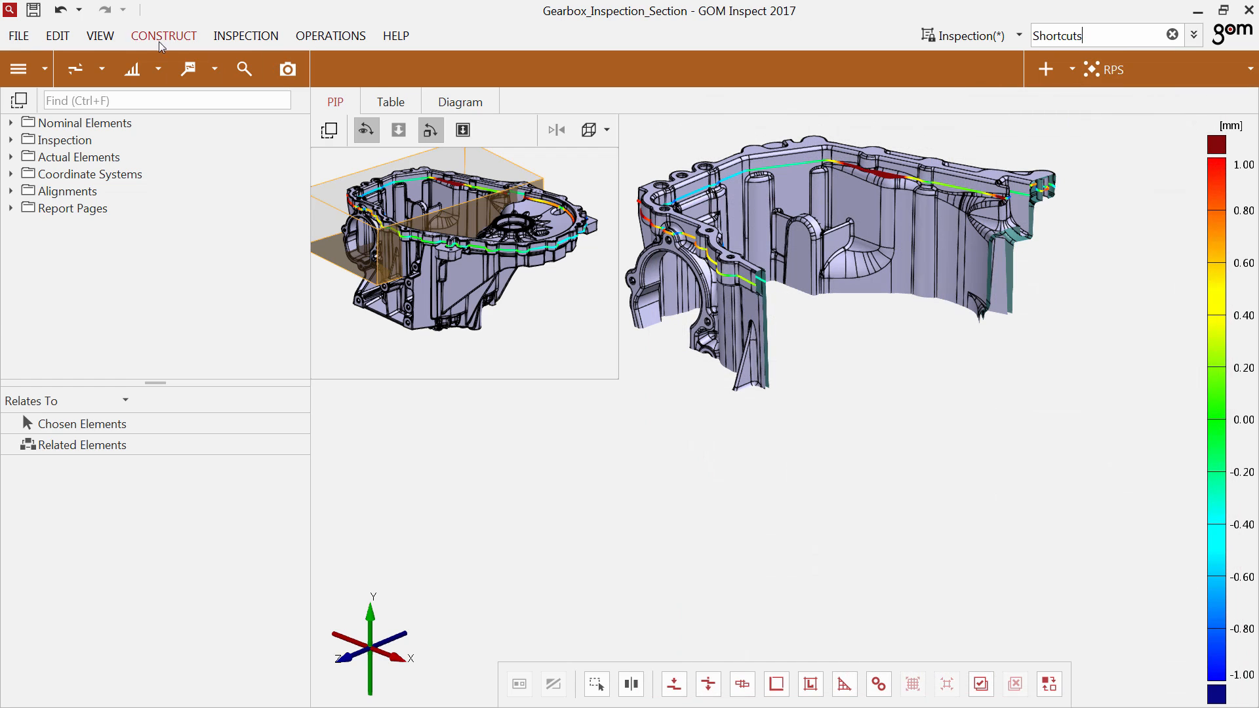
pyautogui.click(105, 37)
pyautogui.moveTo(100, 65)
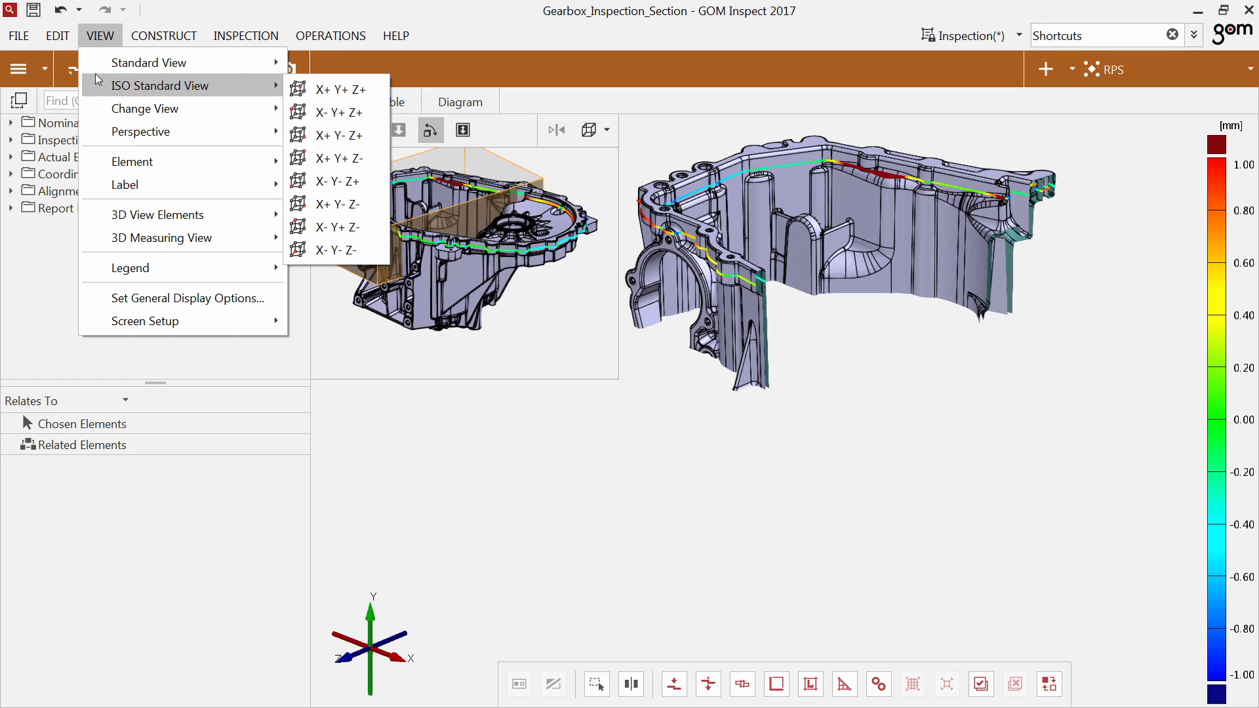
pyautogui.click(95, 38)
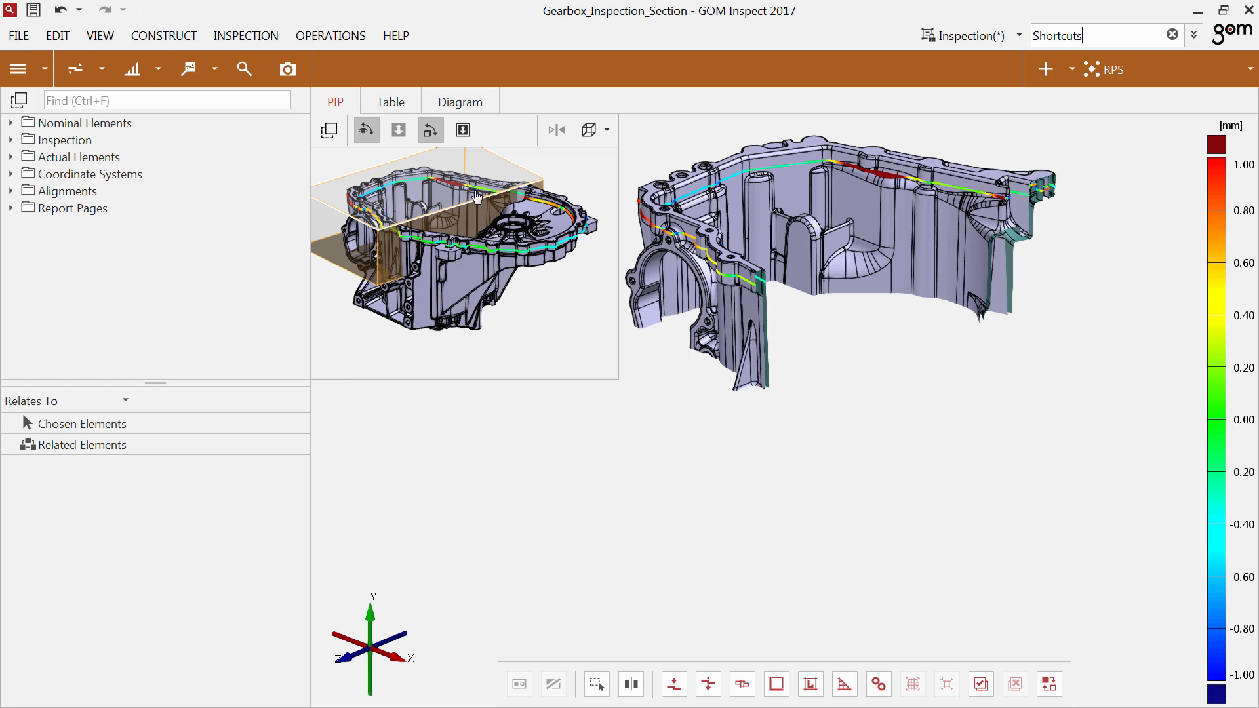